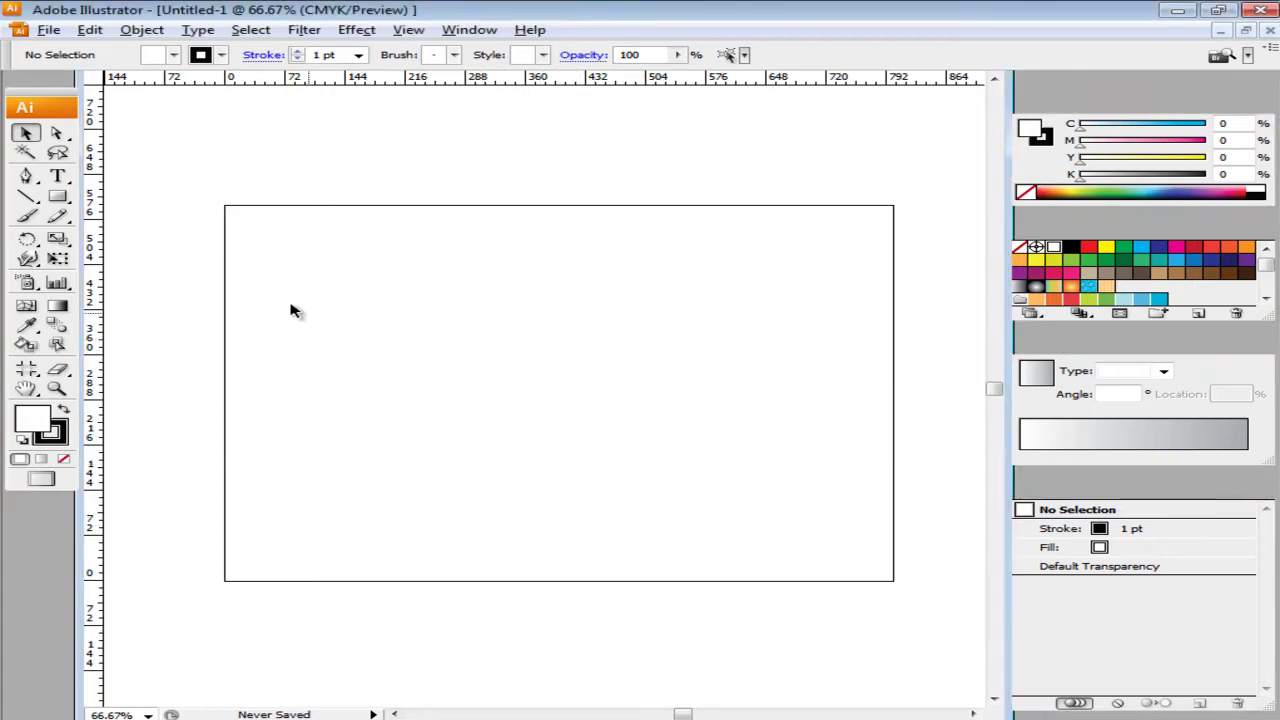
Draw a rounded square near the artboard centre with the Rounded Rectangle Tool.
drag(57, 197, 88, 224)
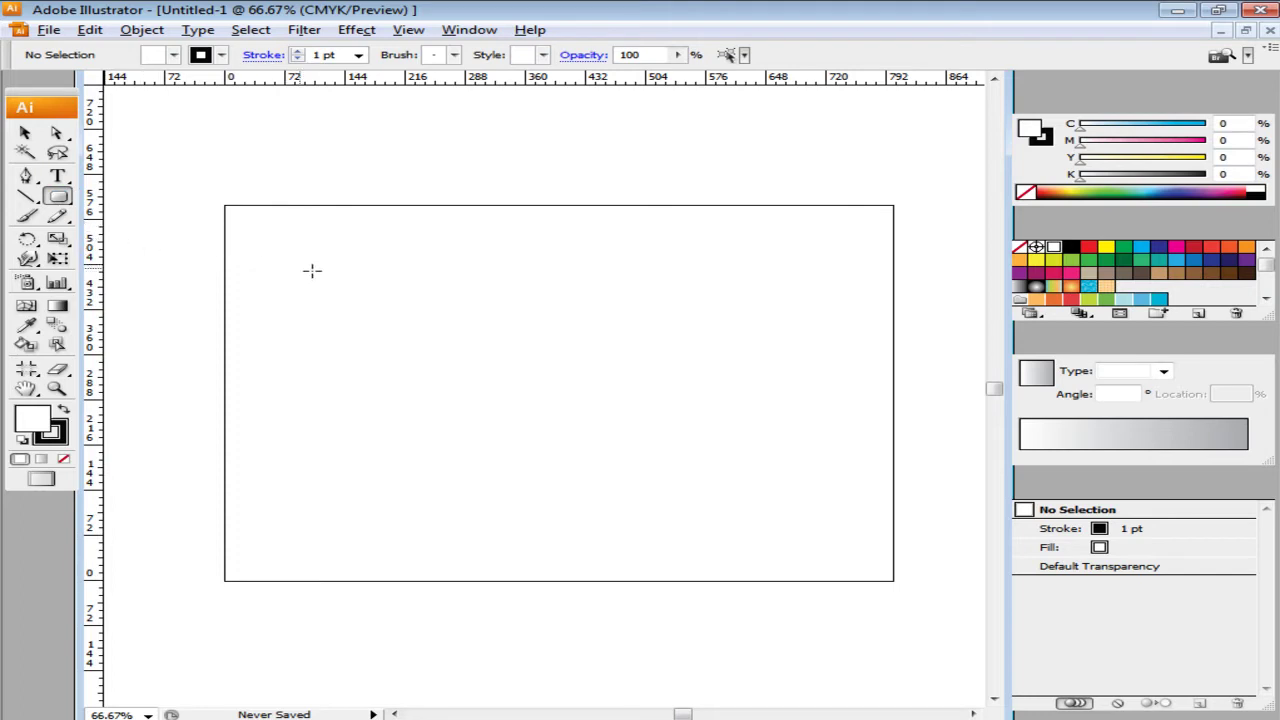
drag(443, 300, 655, 470)
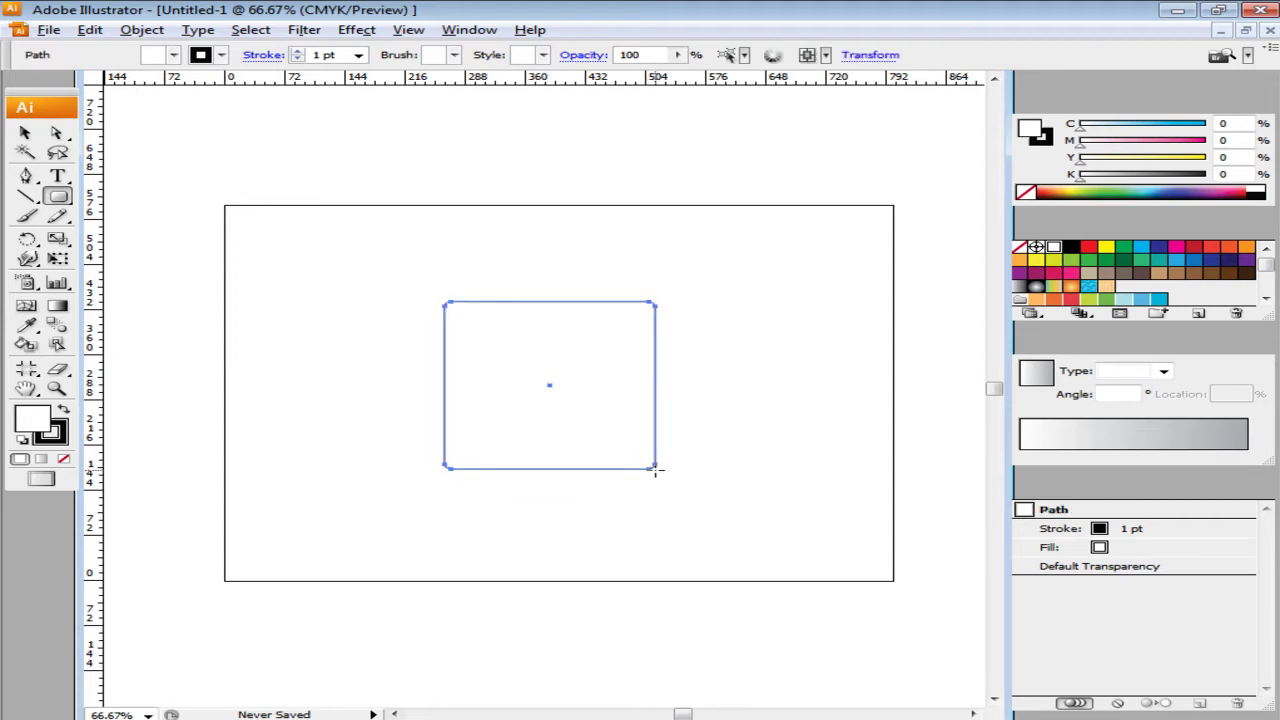
Paste a copy of the rounded square, enlarge it slightly, and send it to the back.
key(v)
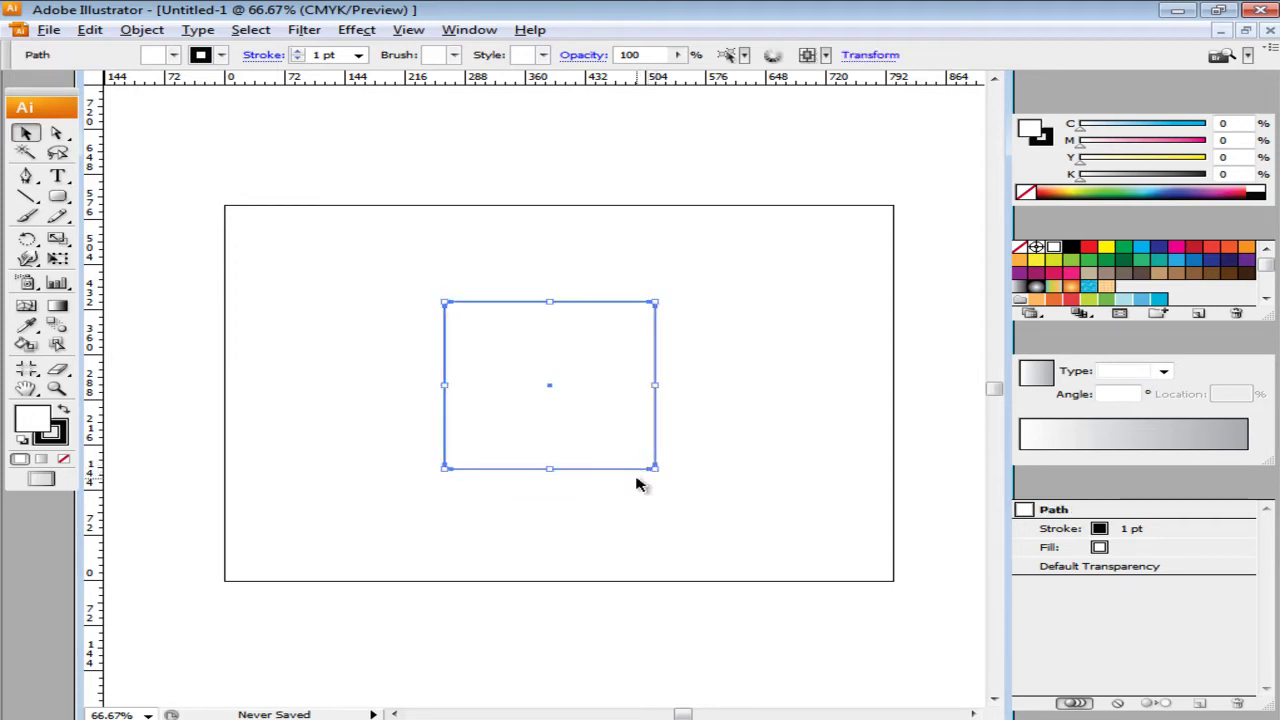
key(ctrl+c)
key(ctrl+v)
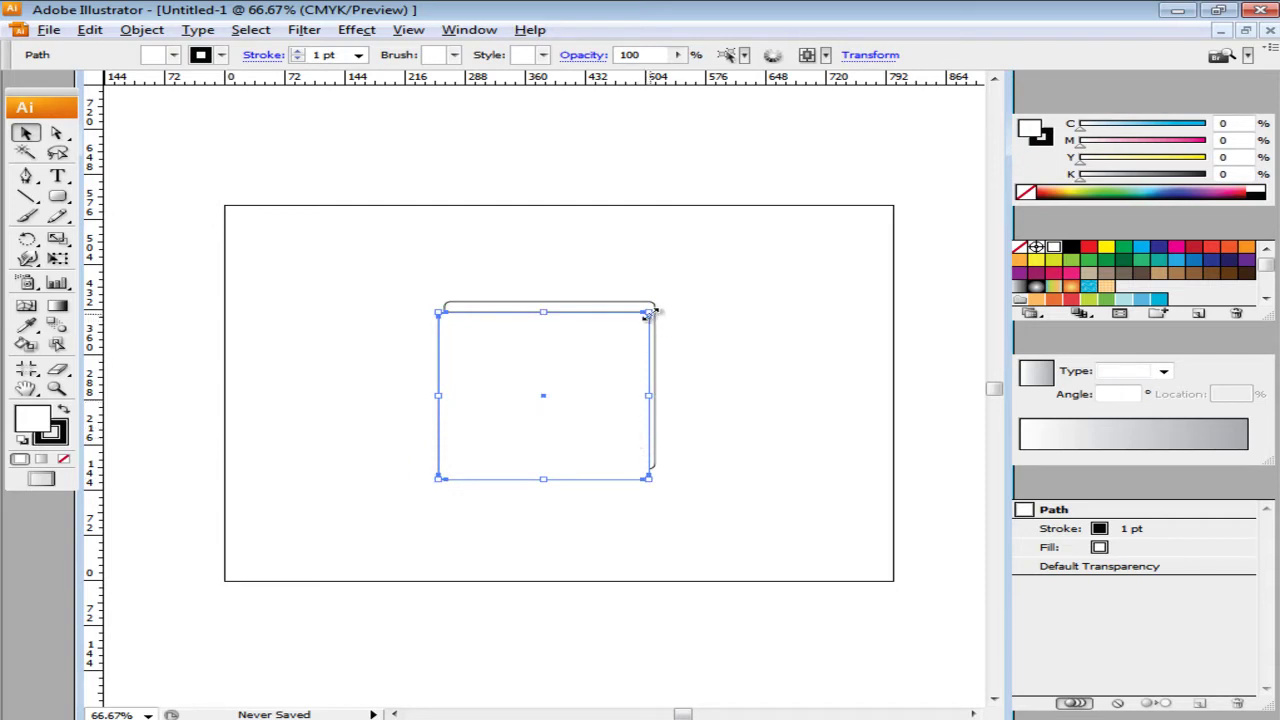
drag(648, 315, 660, 303)
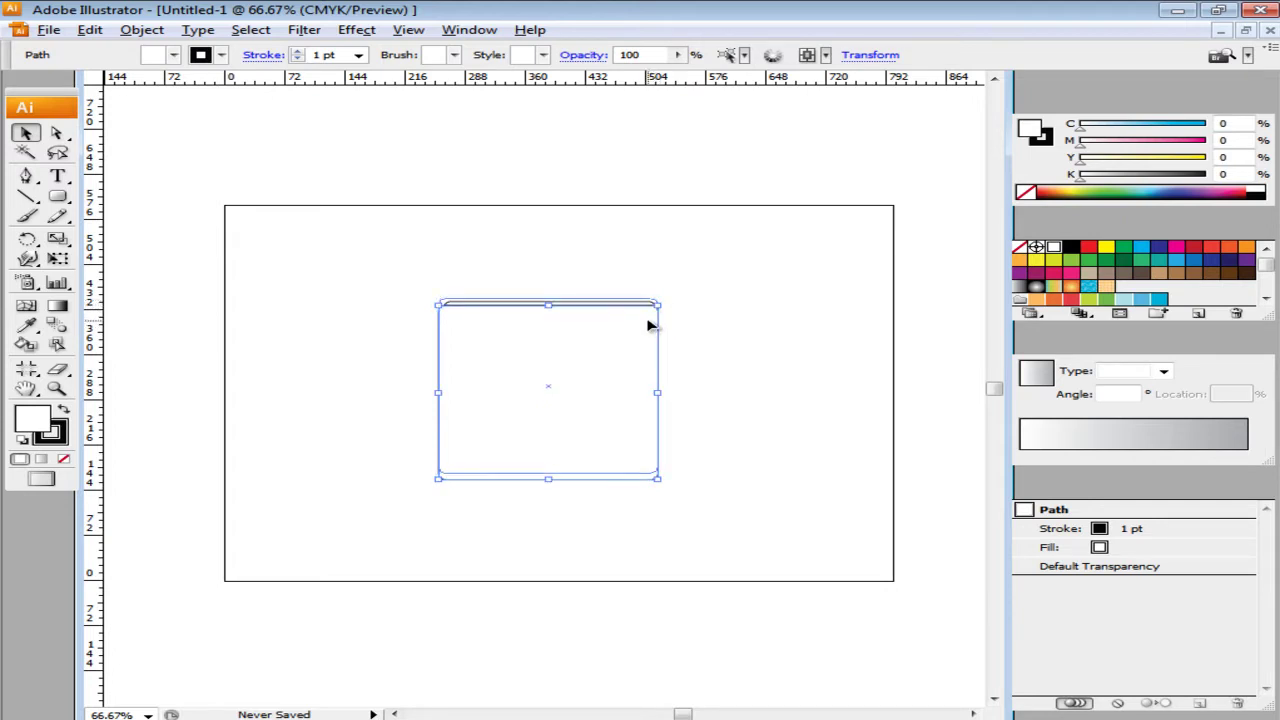
right_click(649, 326)
mouse_move(719, 546)
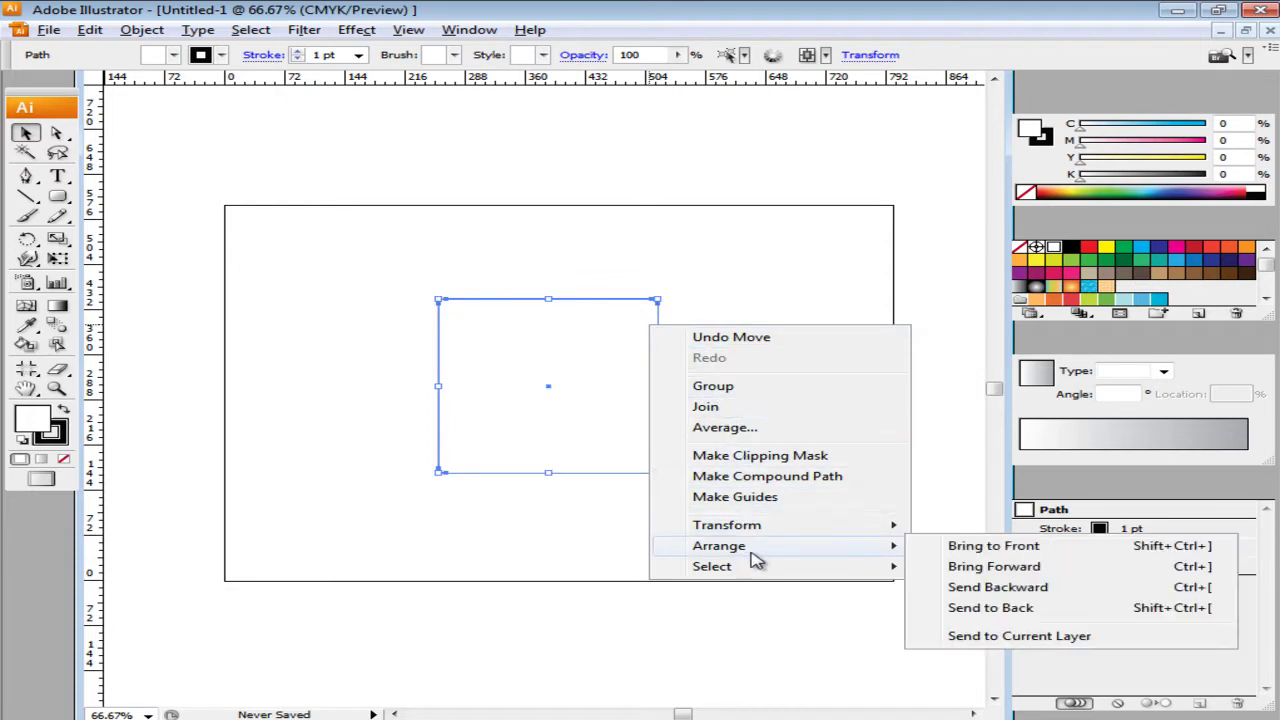
click(943, 607)
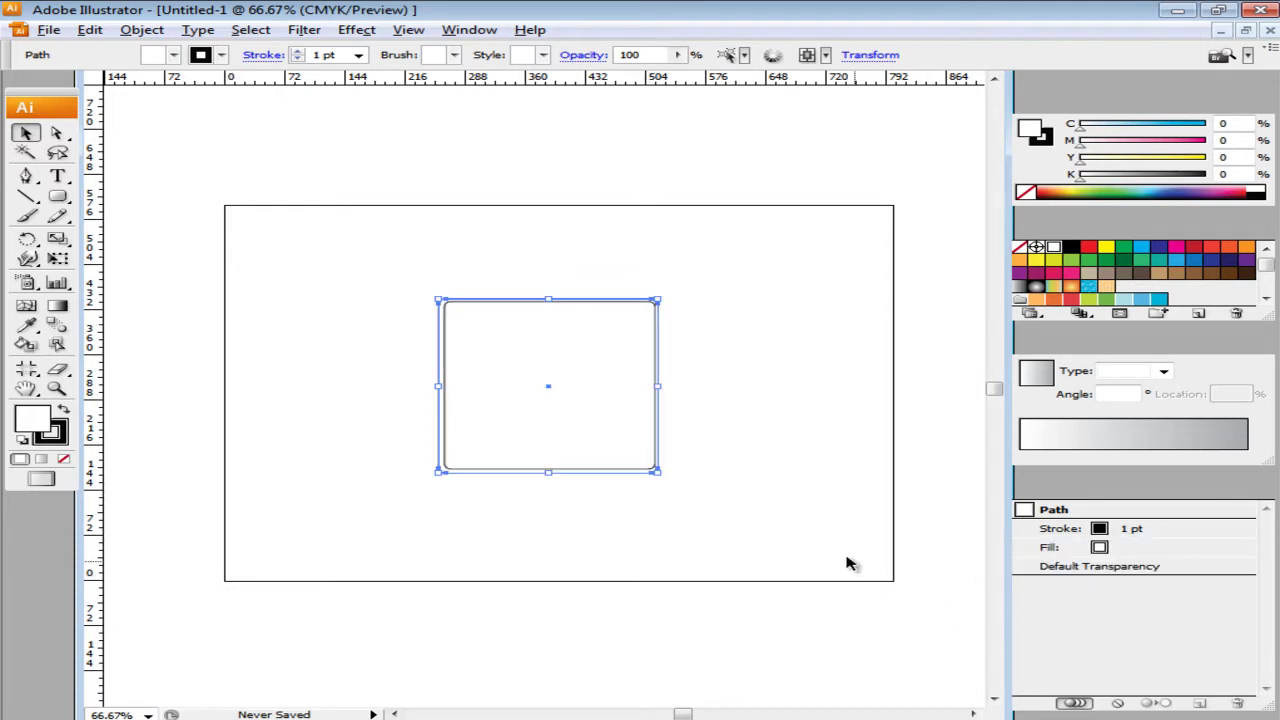
click(790, 528)
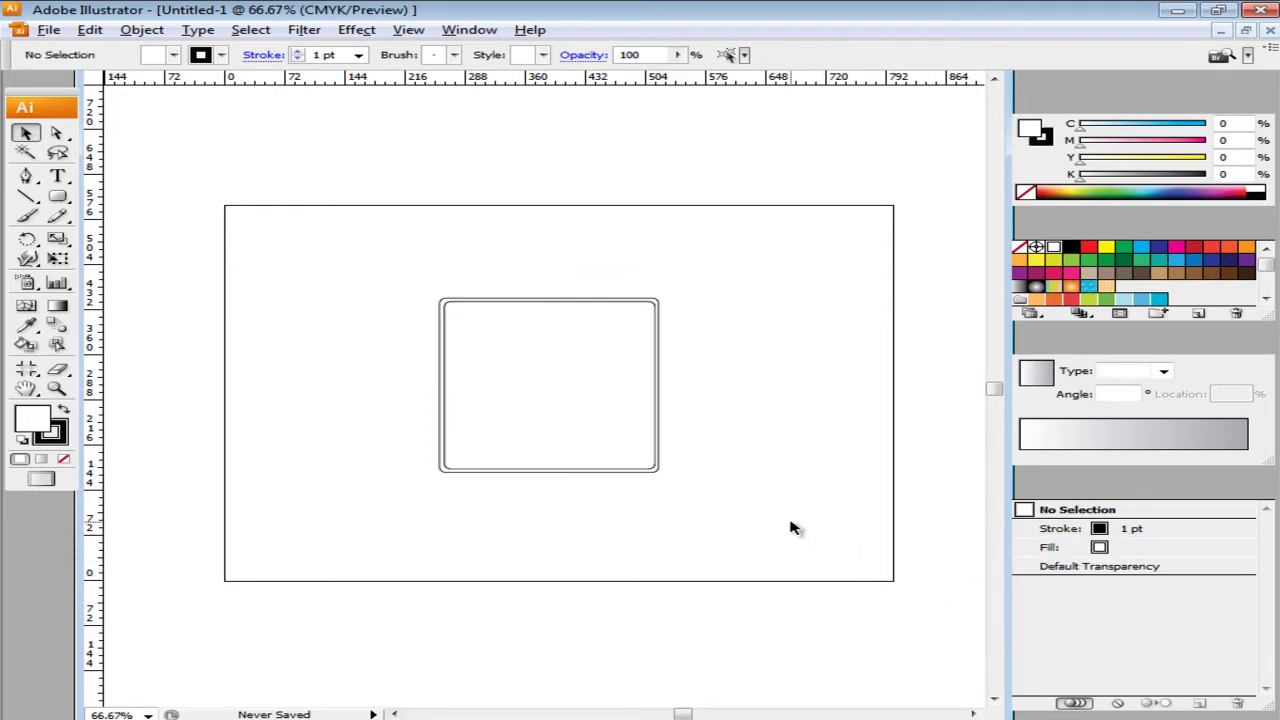
Fill the front square with a light orange fdbb5f gradient at a 90° angle.
click(651, 473)
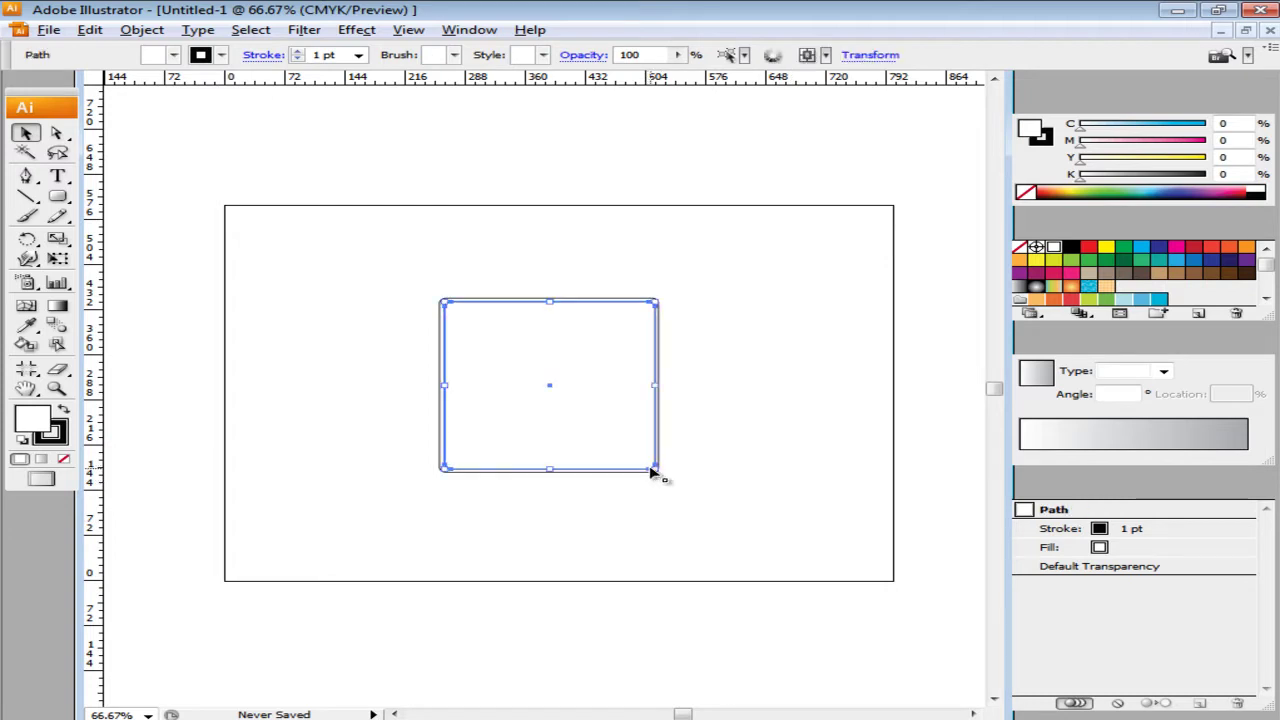
text(f6891f)
key(Return)
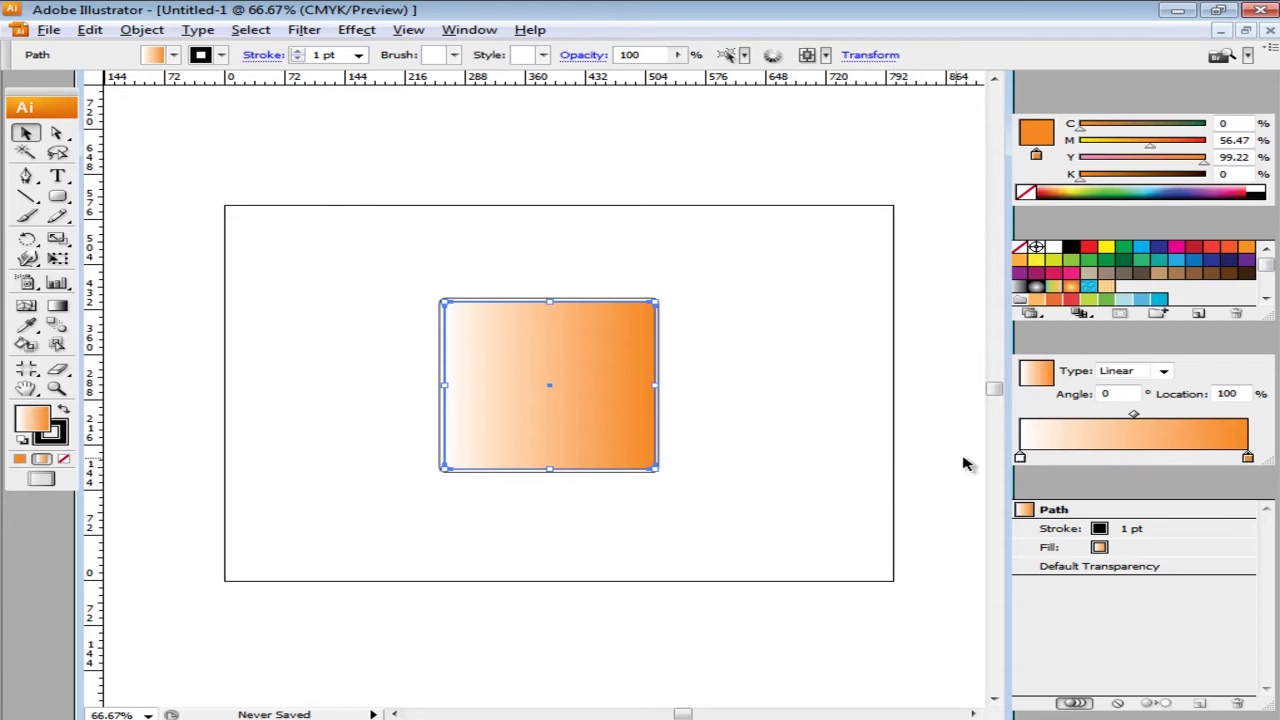
click(1020, 459)
text(fdbb5f)
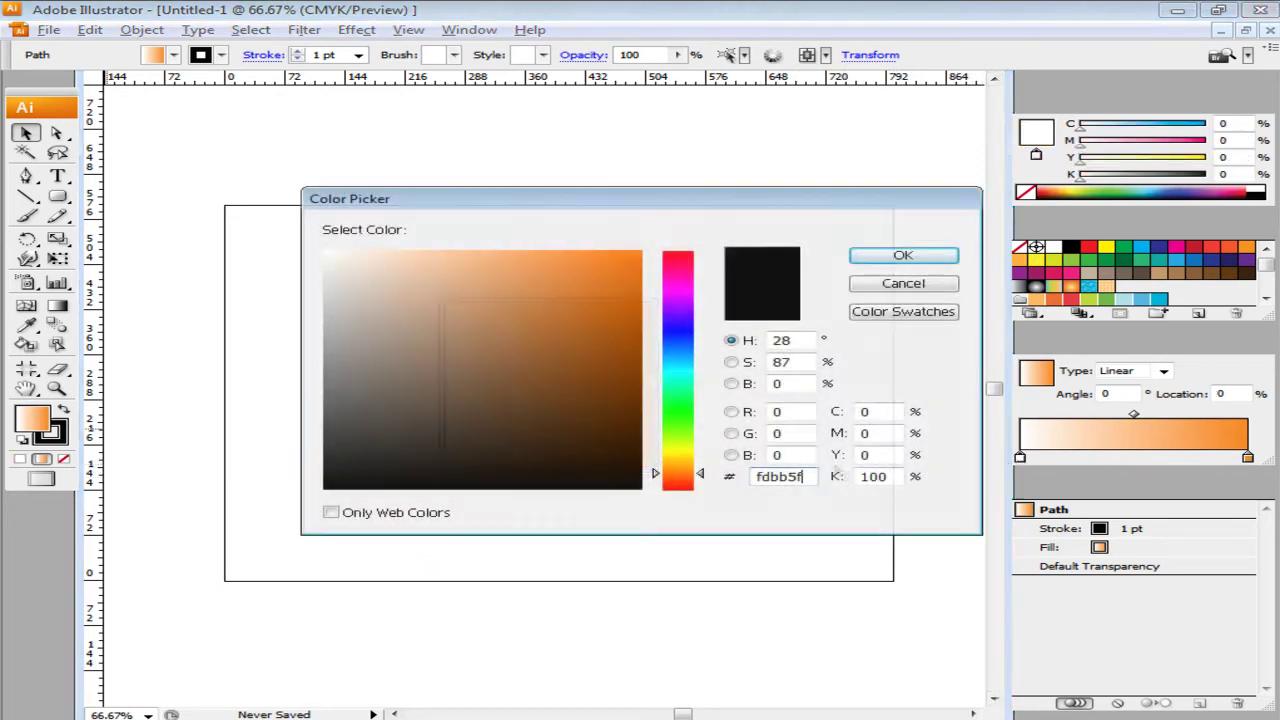
key(Return)
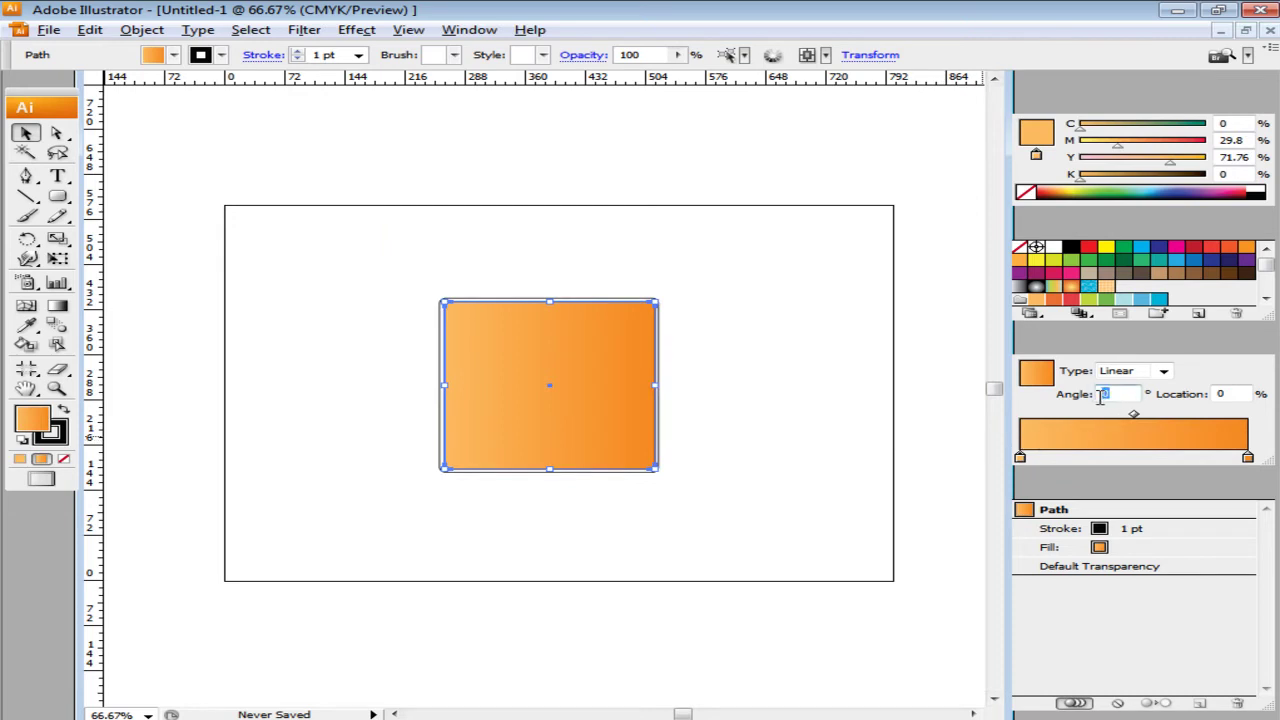
text(90)
click(872, 425)
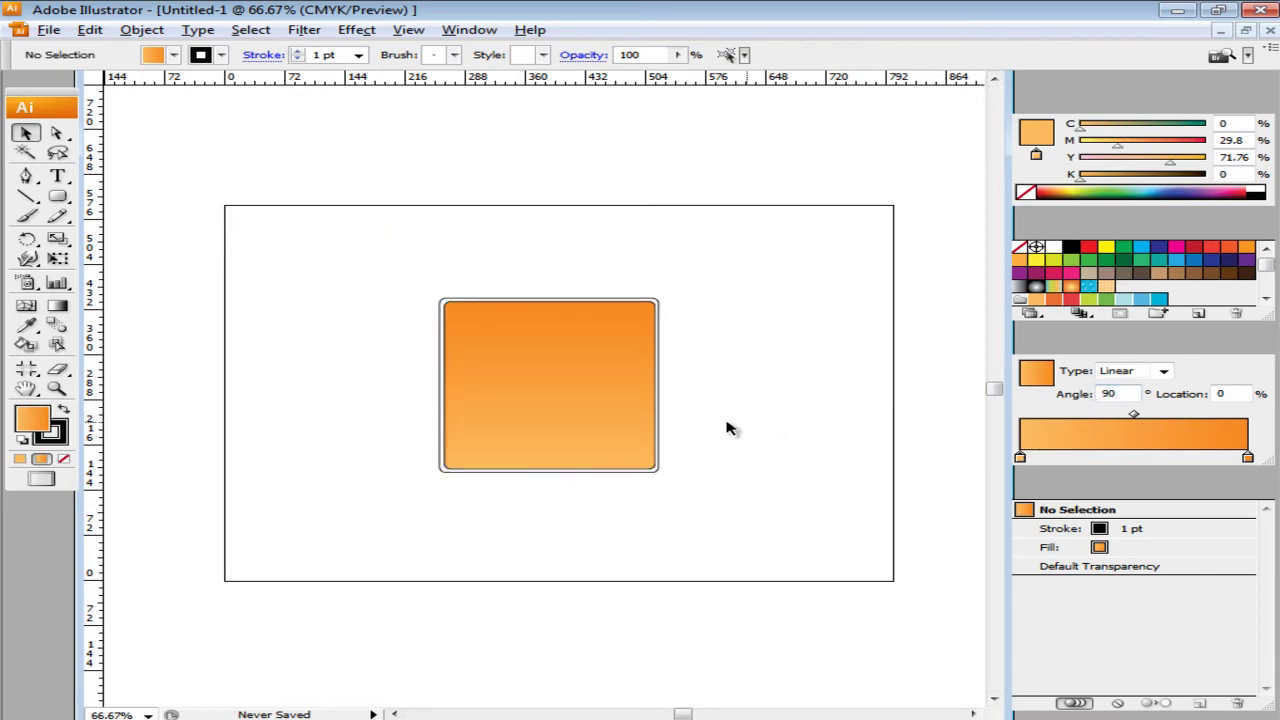
Give the back square the same orange gradient at -90°.
click(656, 437)
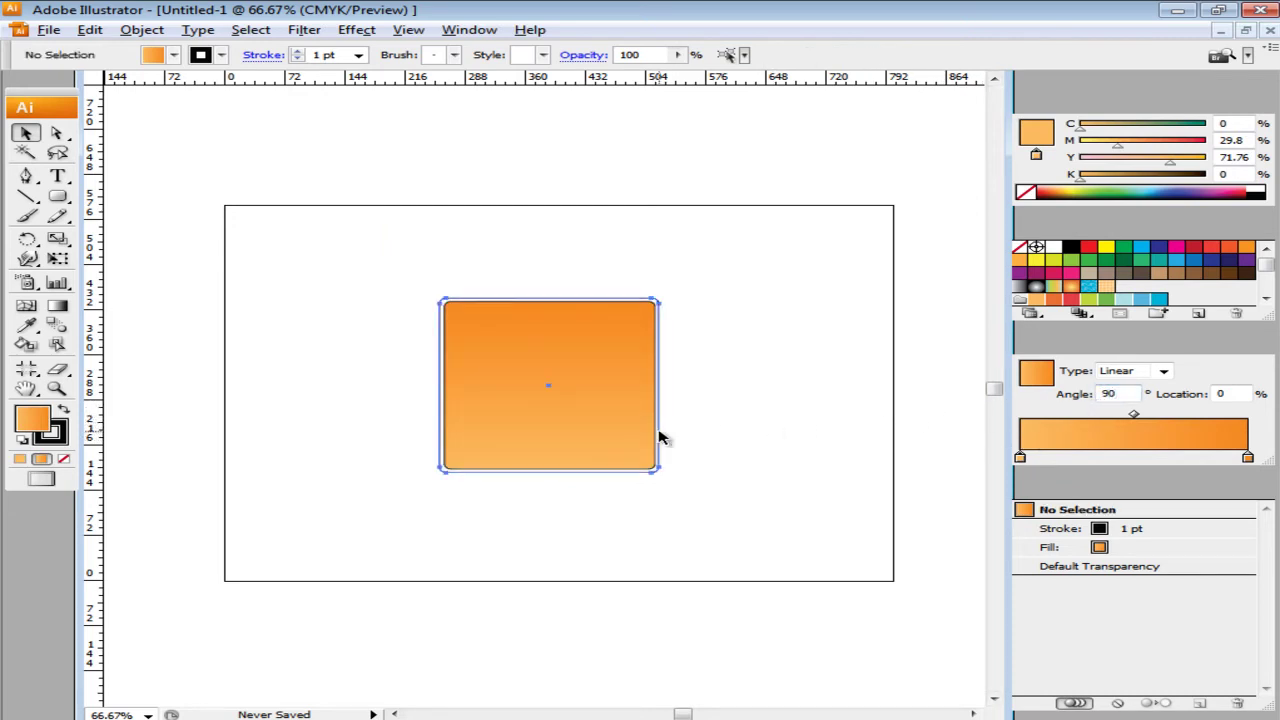
click(1022, 457)
text(90)
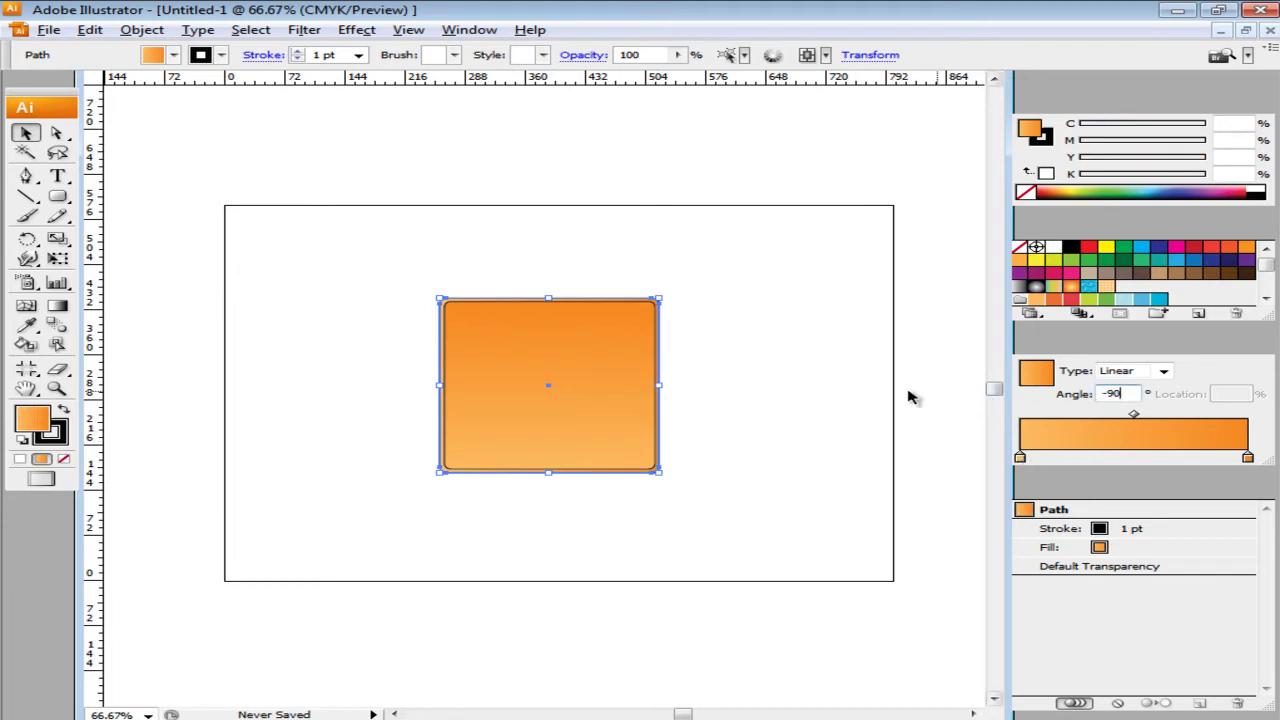
click(858, 400)
Set the stroke of both rounded squares to None.
click(656, 430)
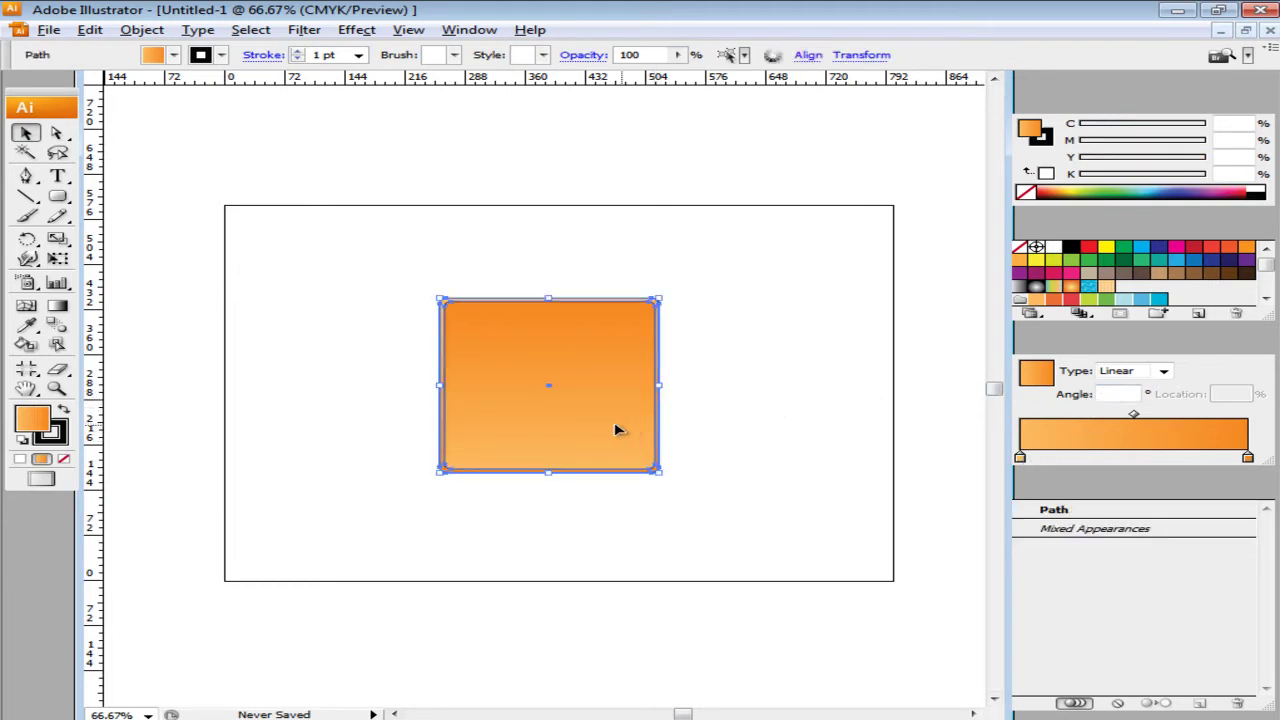
click(62, 444)
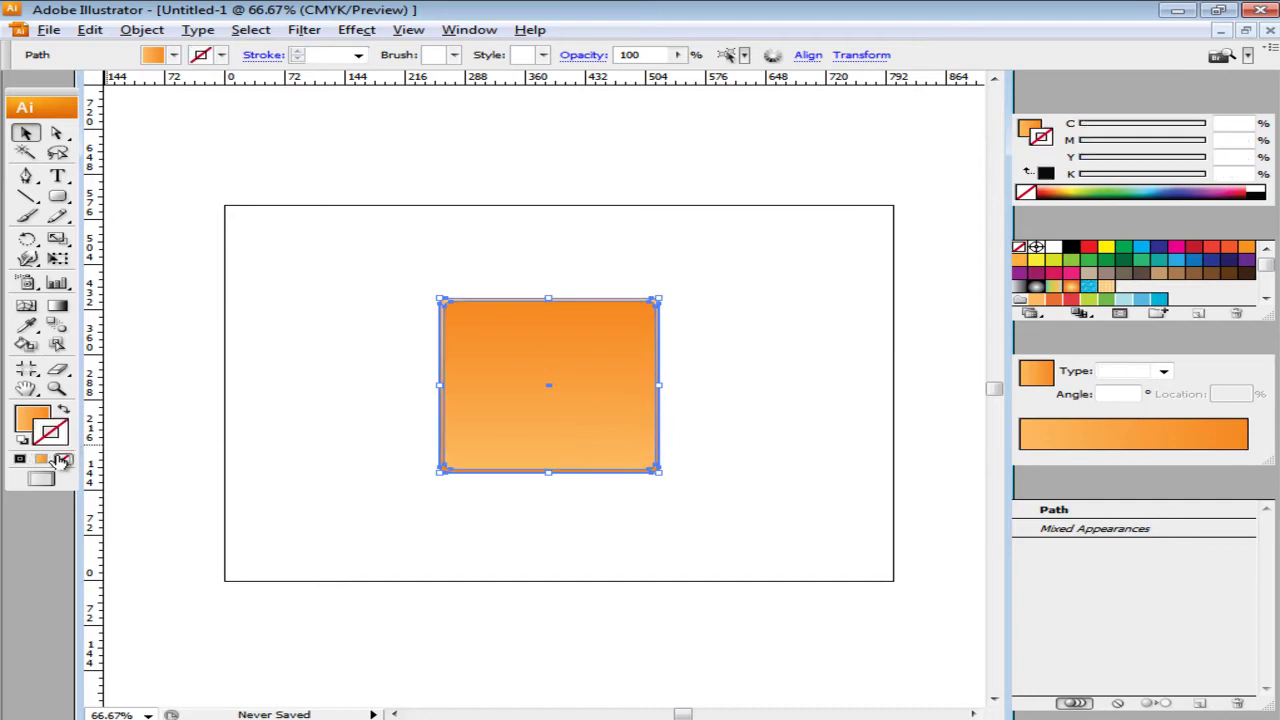
click(30, 418)
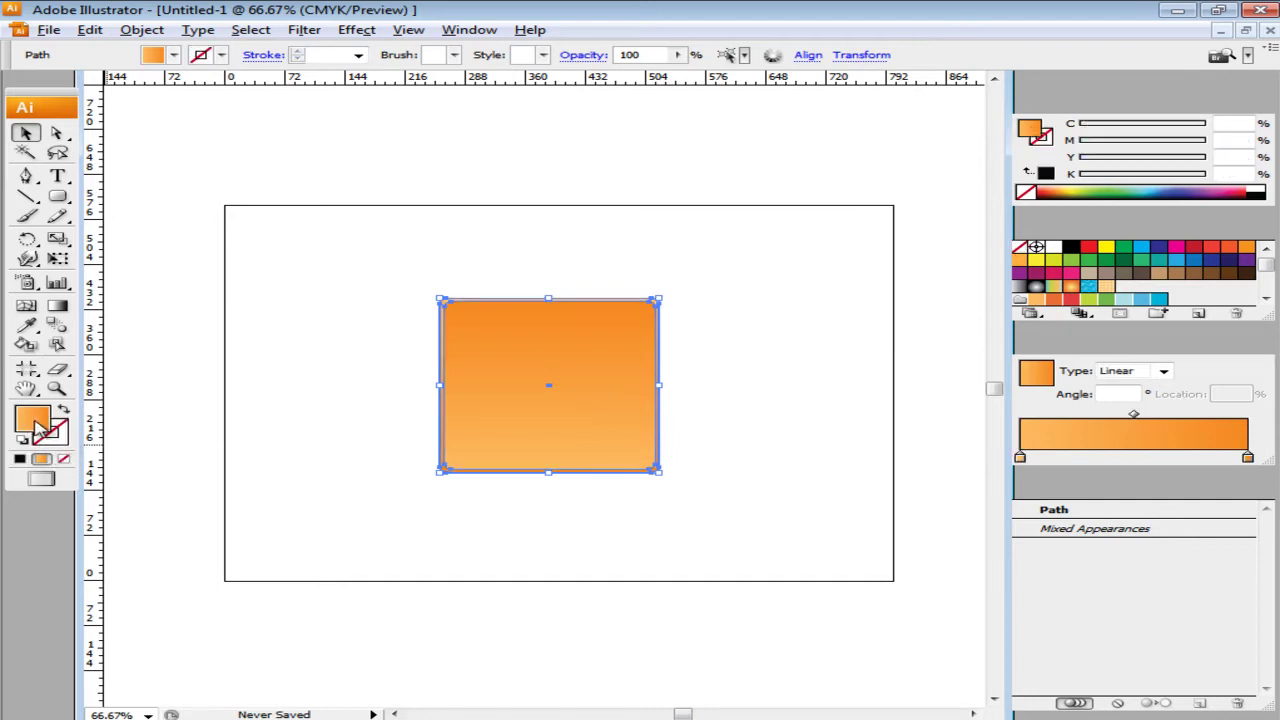
click(392, 436)
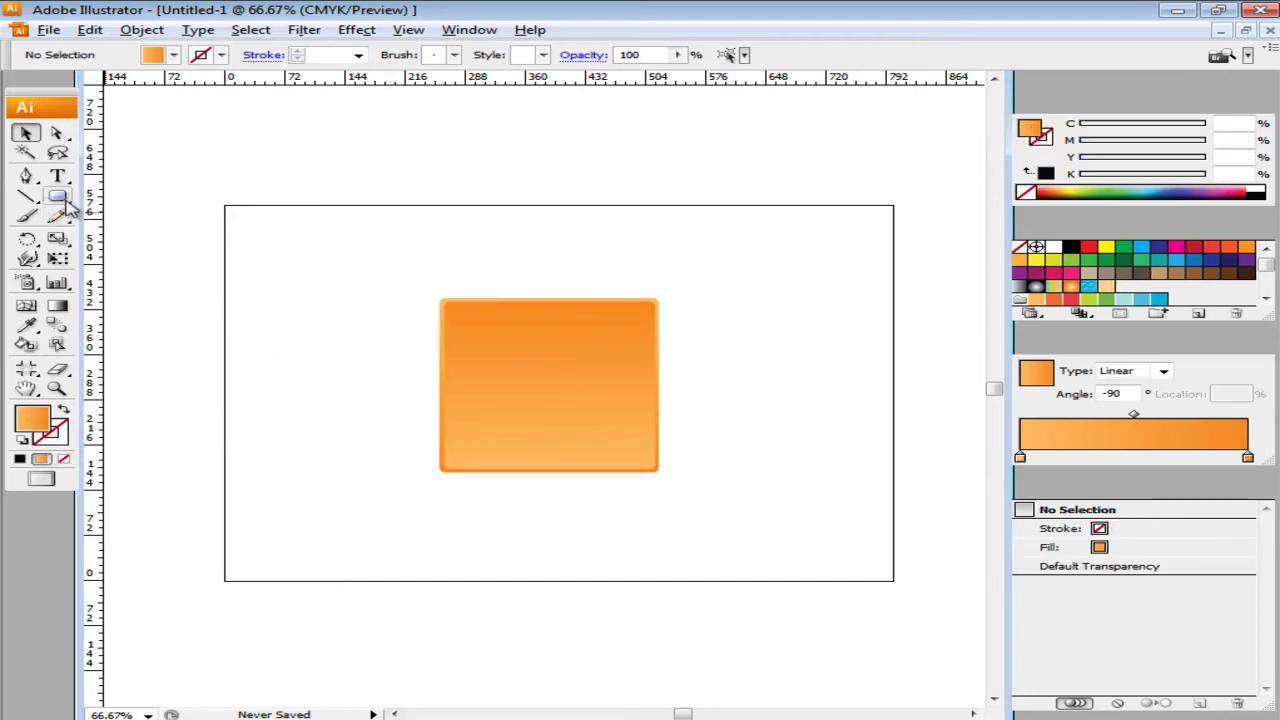
Draw a circle left of the orange square with no fill and a 16 pt black stroke.
drag(57, 197, 84, 243)
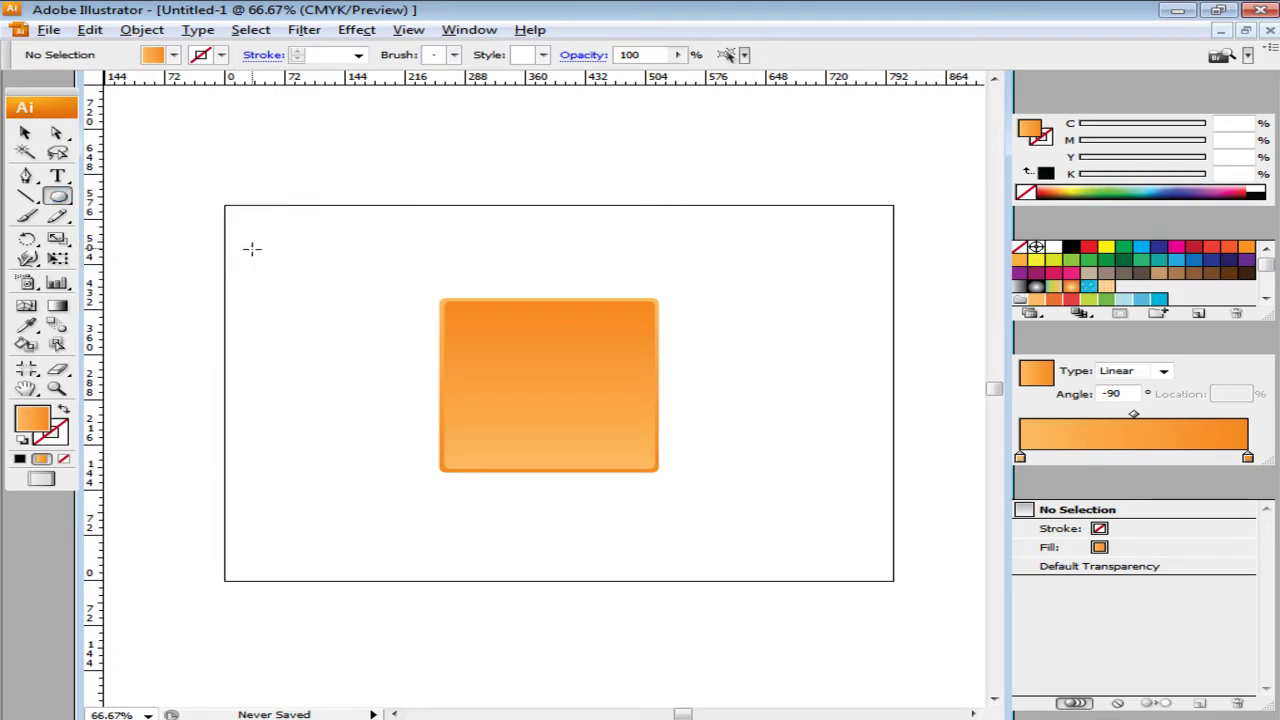
drag(251, 250, 389, 369)
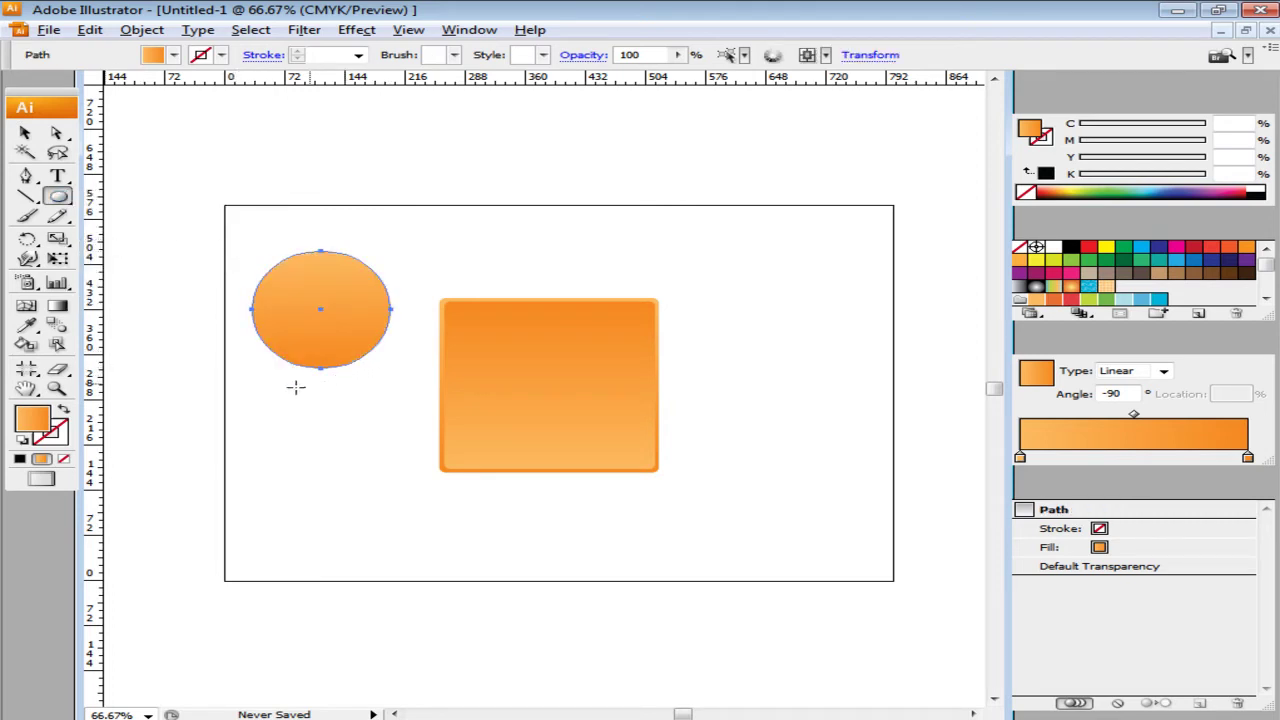
click(63, 459)
key(x)
click(19, 459)
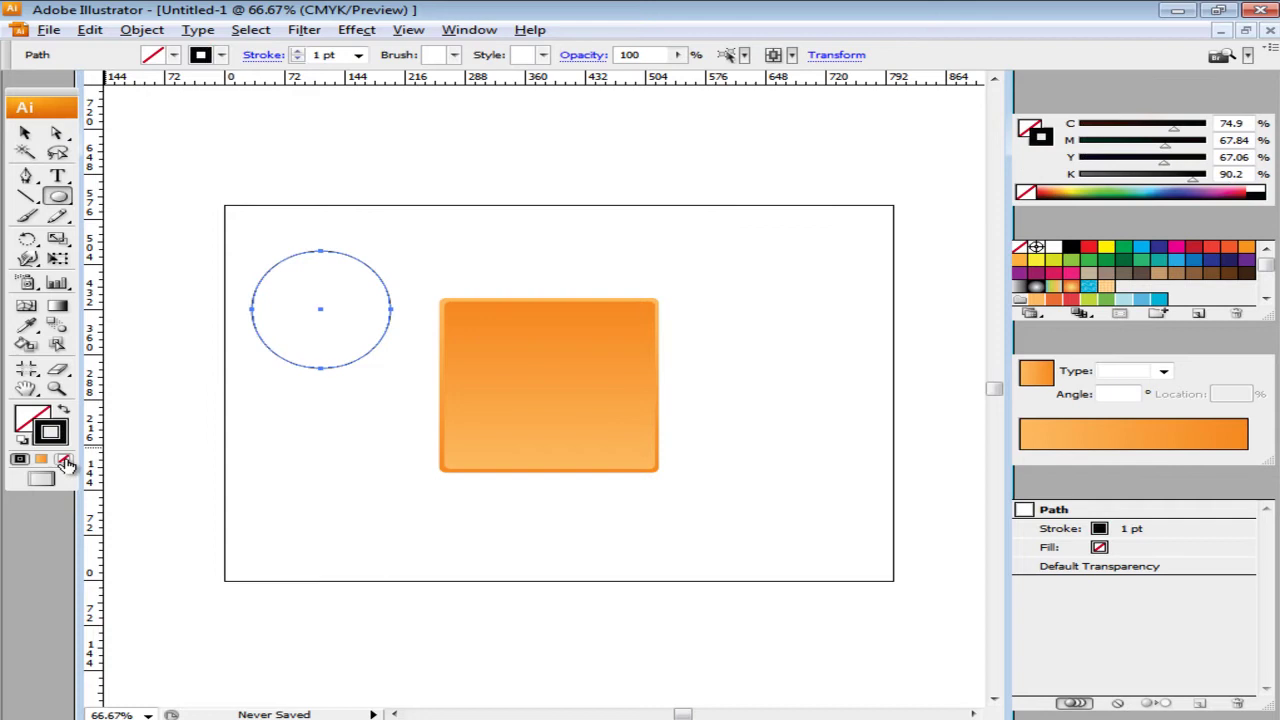
click(1024, 346)
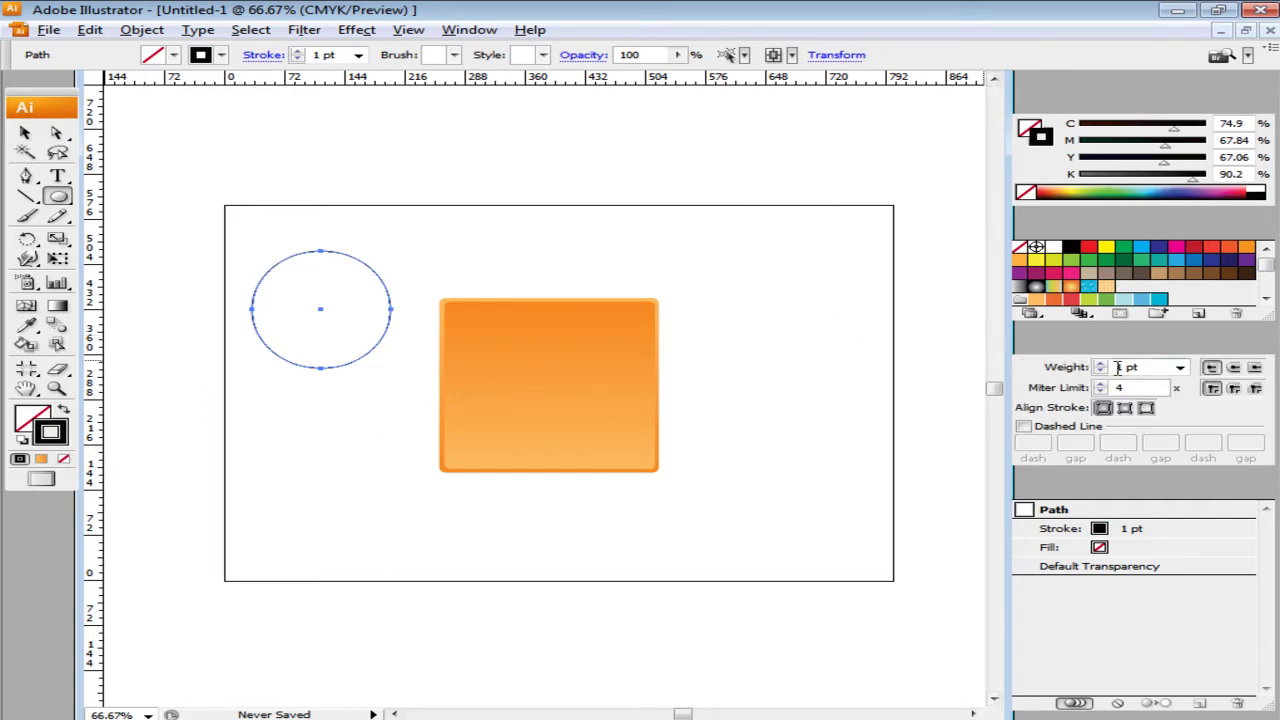
click(1130, 367)
text(16)
key(Return)
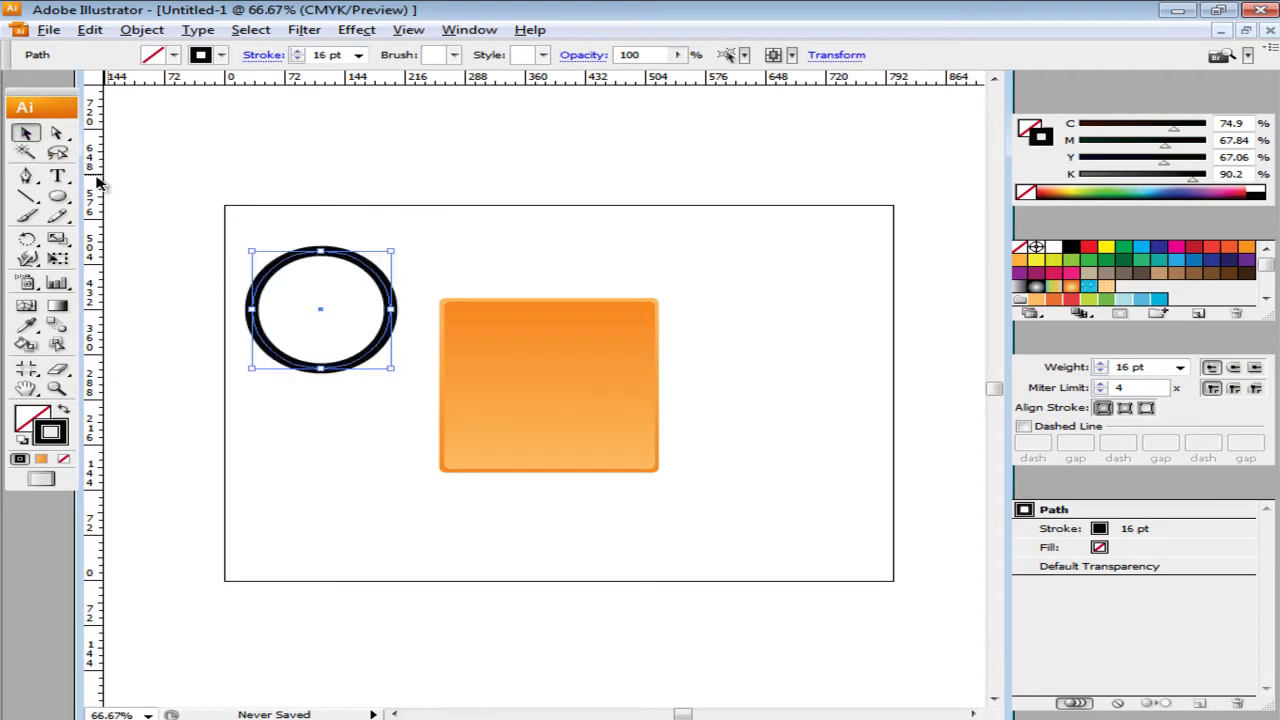
Delete the circle's left and bottom anchor points, leaving a quarter arc.
drag(240, 240, 408, 382)
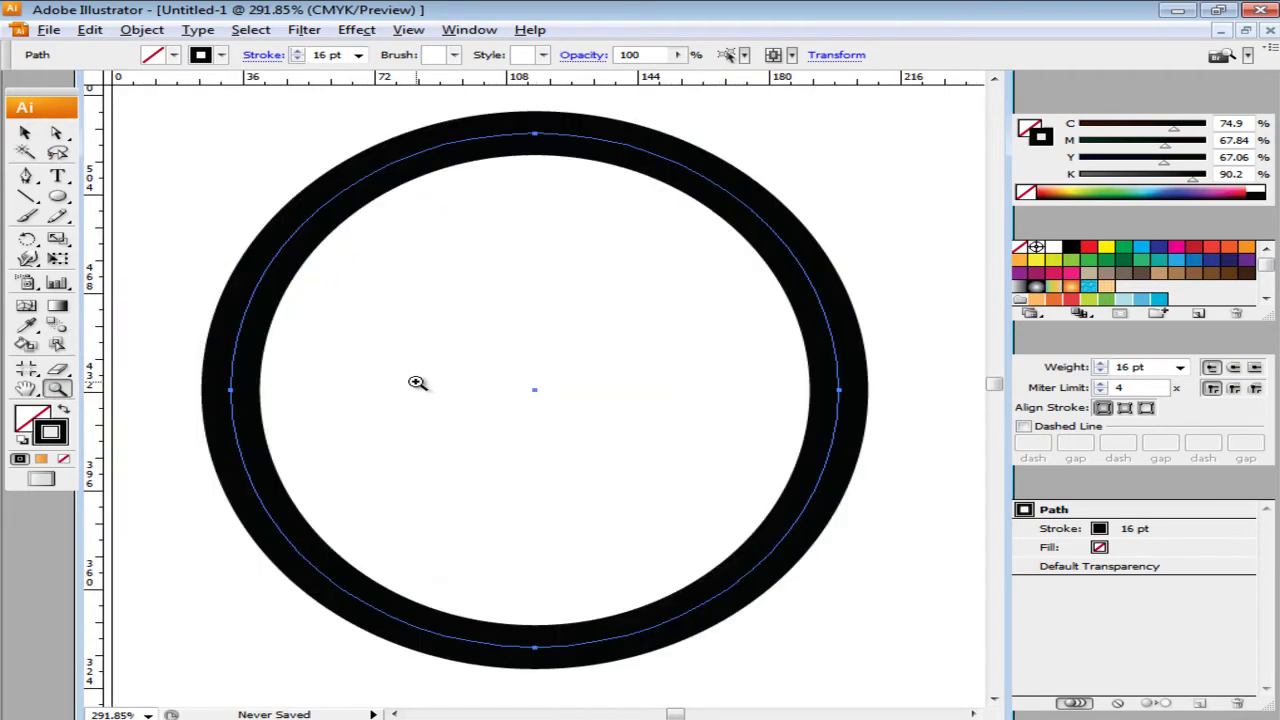
key(a)
click(231, 392)
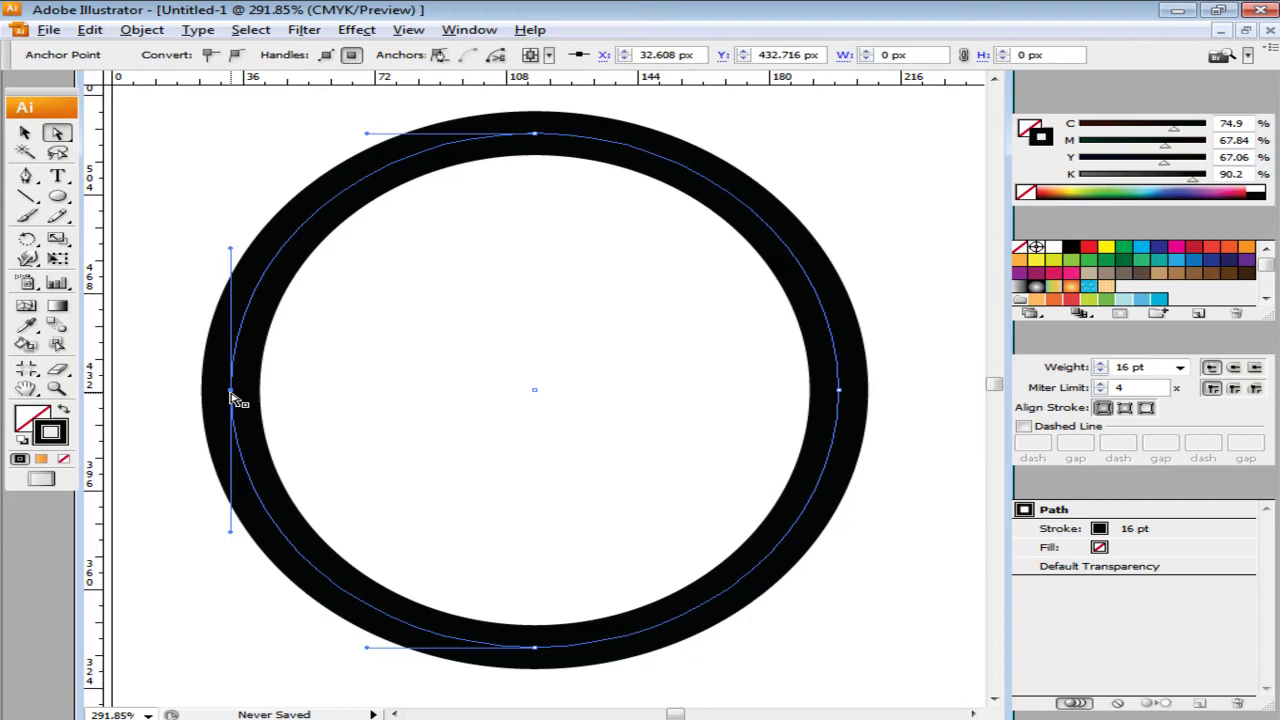
key(Delete)
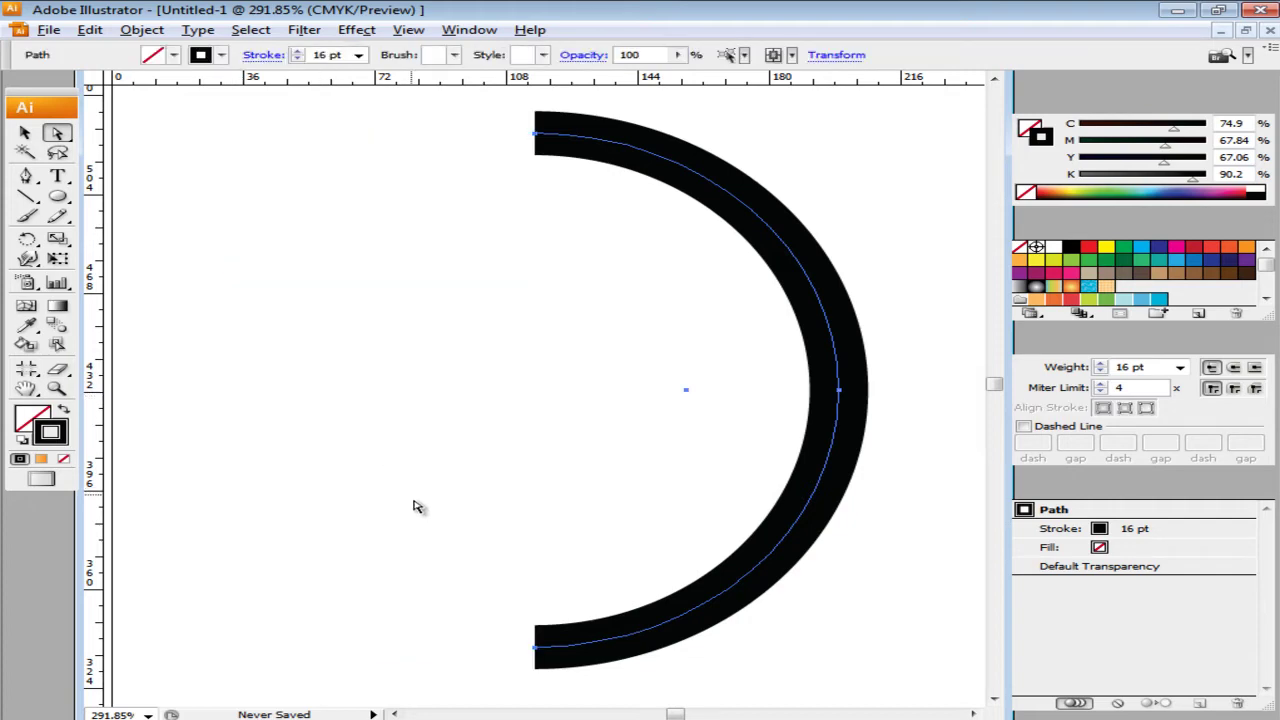
click(536, 646)
key(Delete)
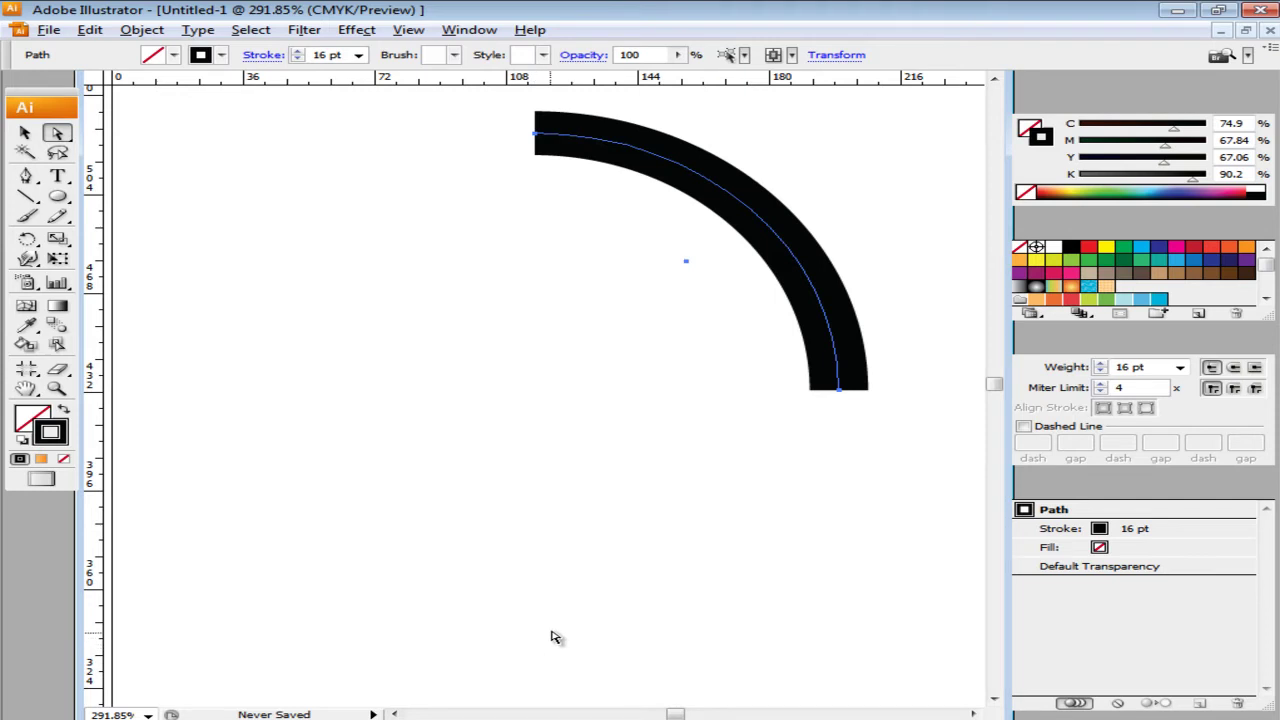
Duplicate the arc, then shrink the copy and align its left end inside the first.
key(v)
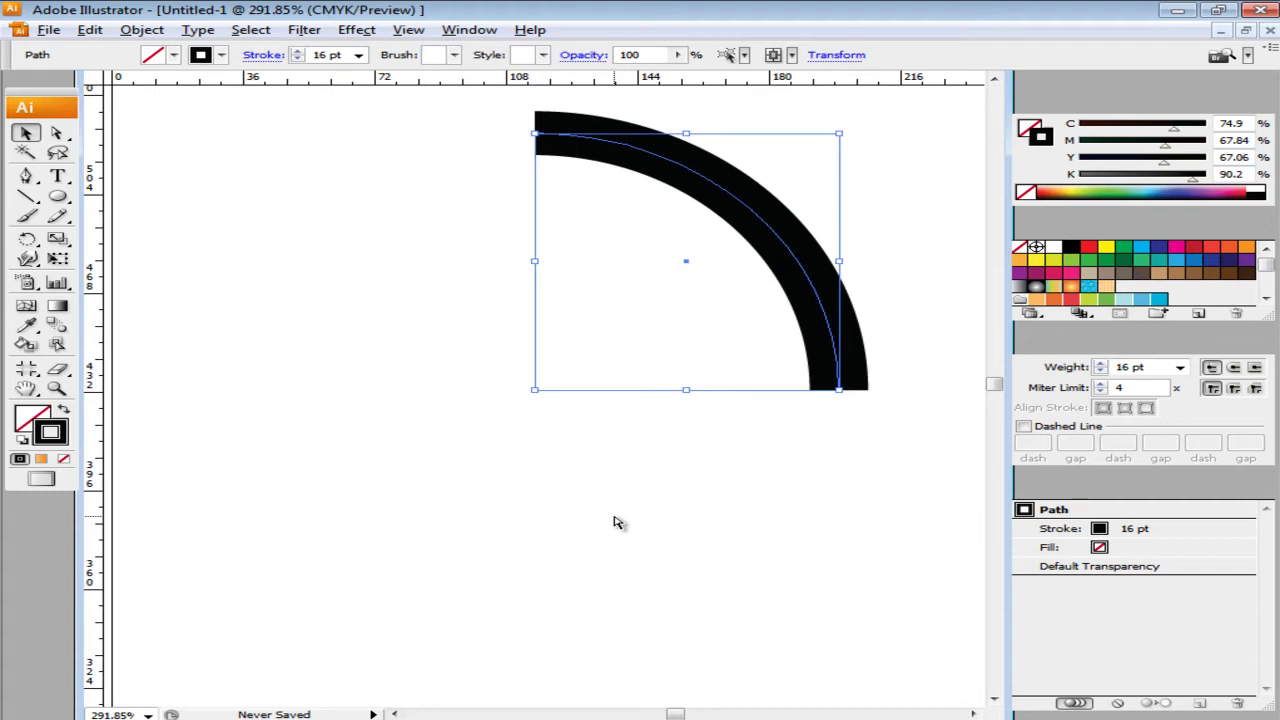
key(ctrl+d)
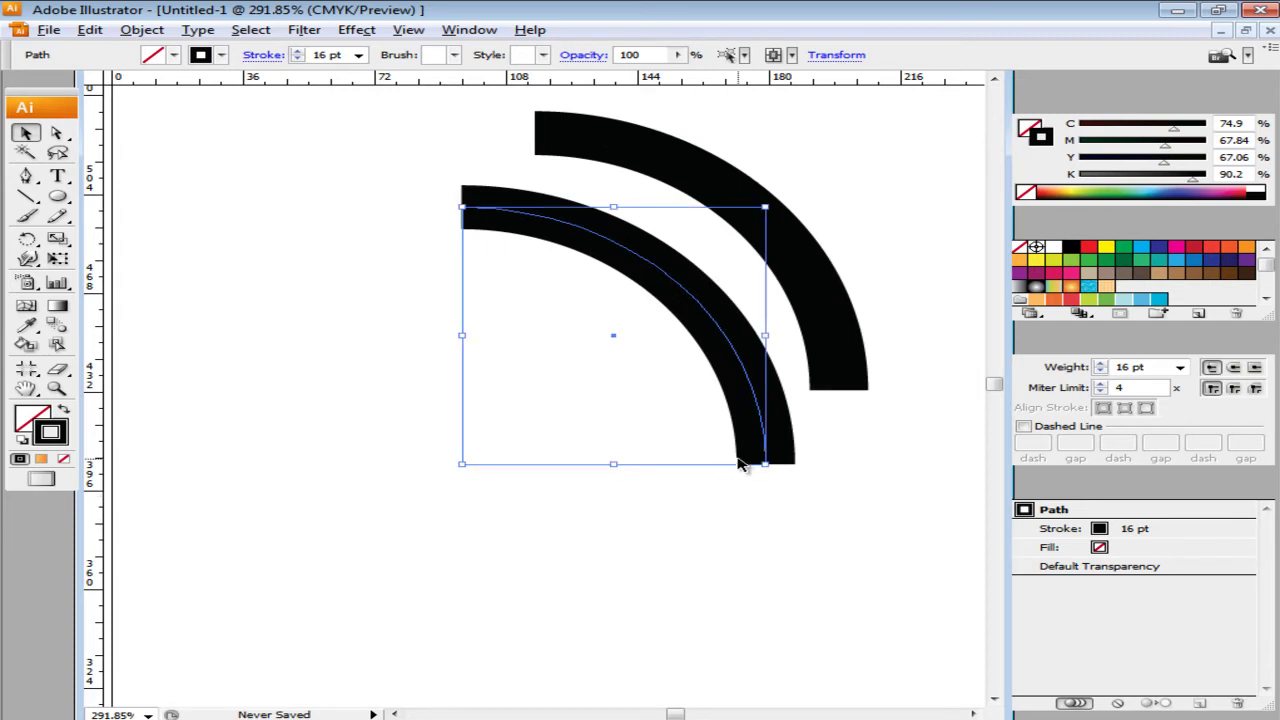
drag(462, 464, 530, 400)
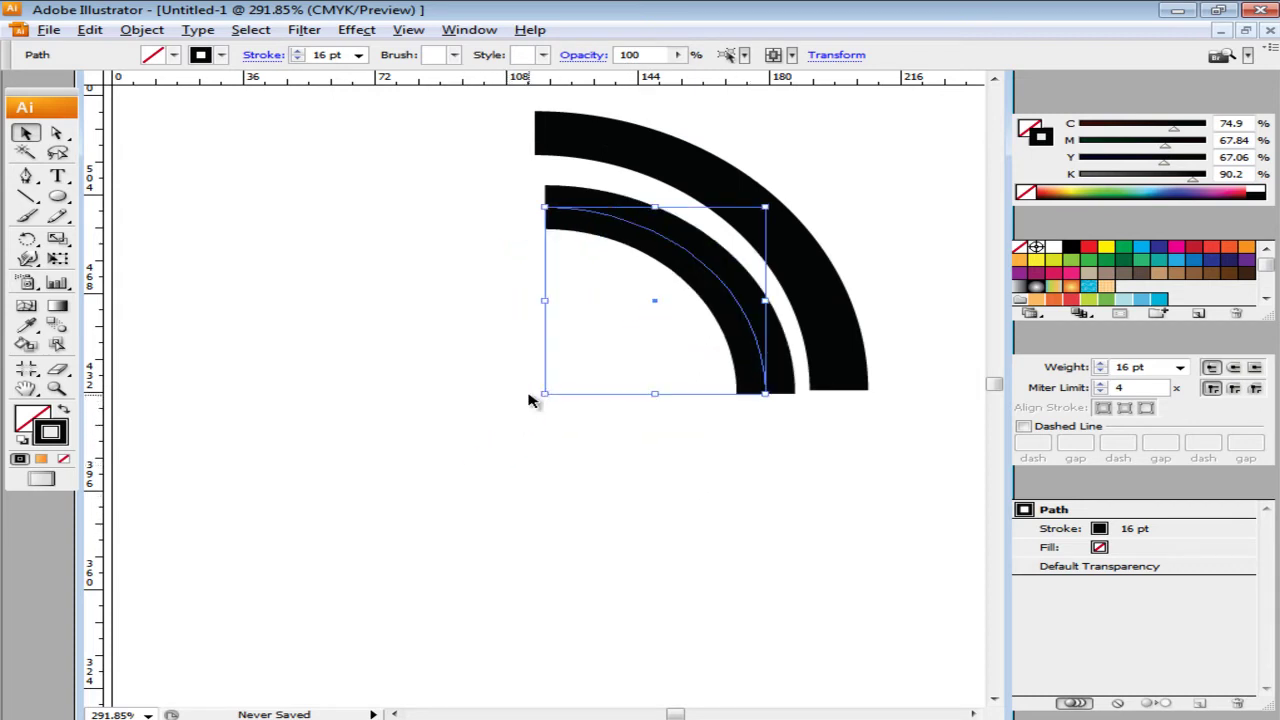
drag(544, 208, 533, 208)
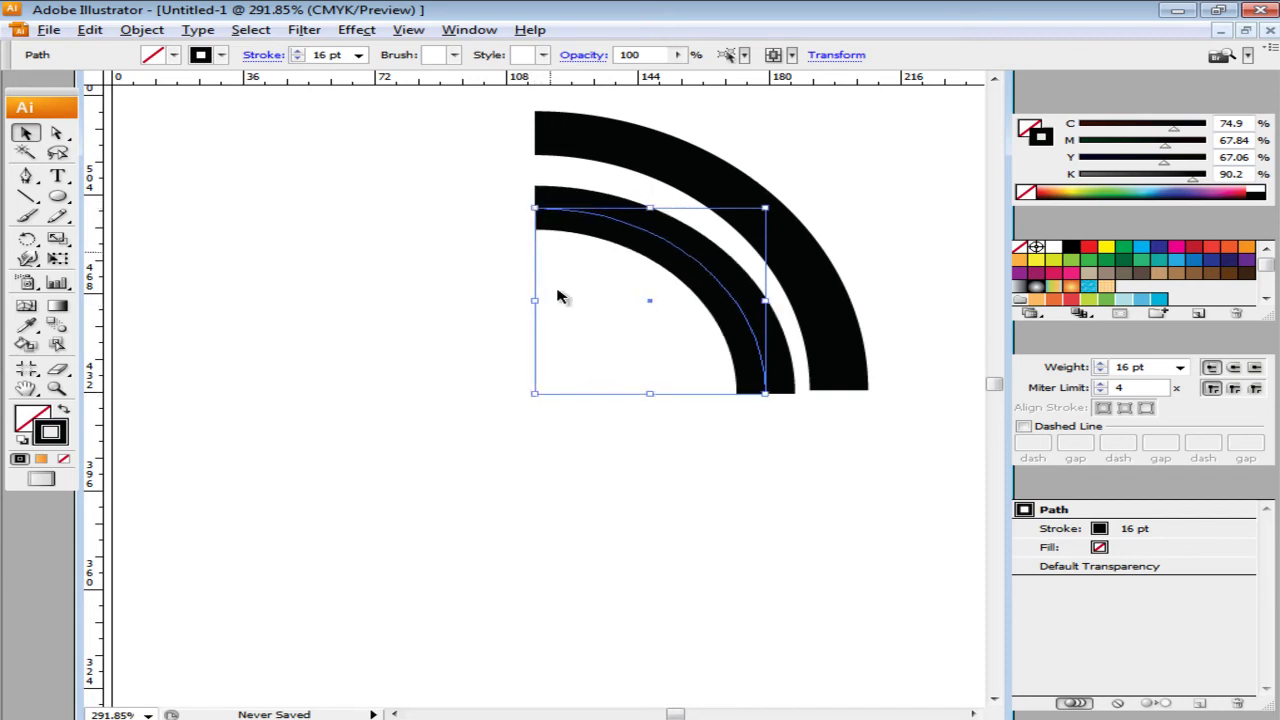
click(595, 457)
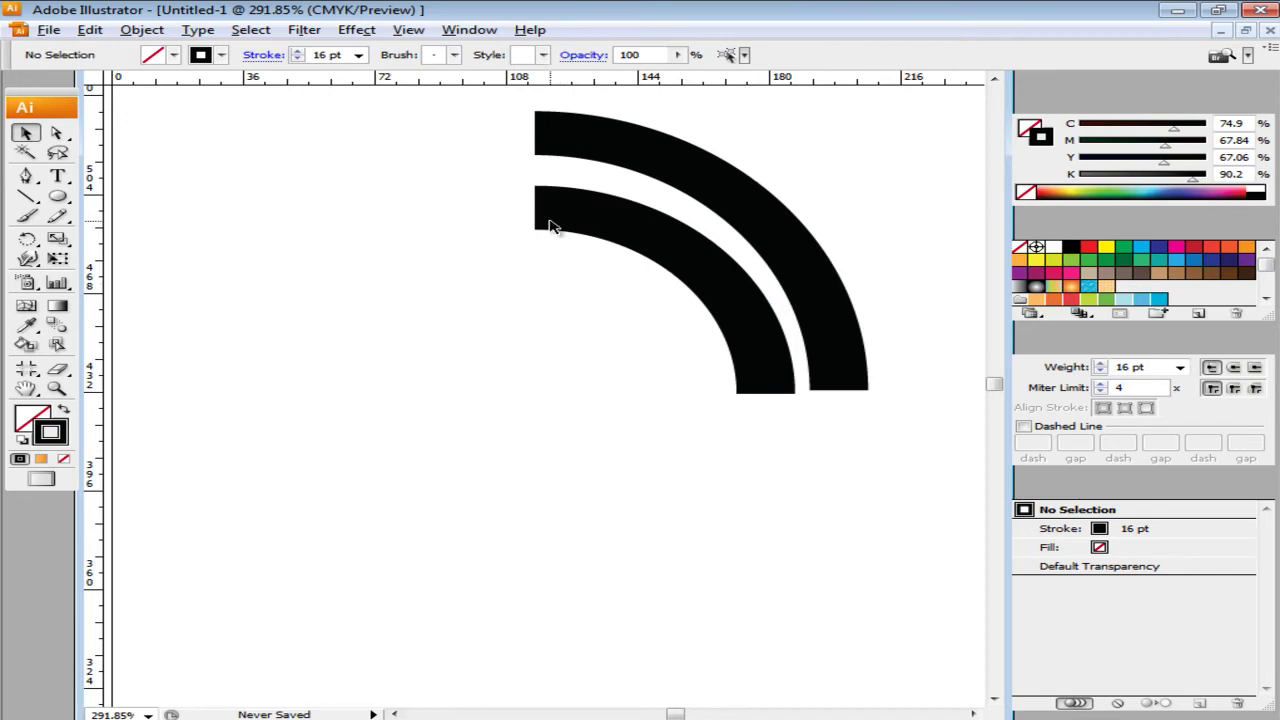
click(612, 232)
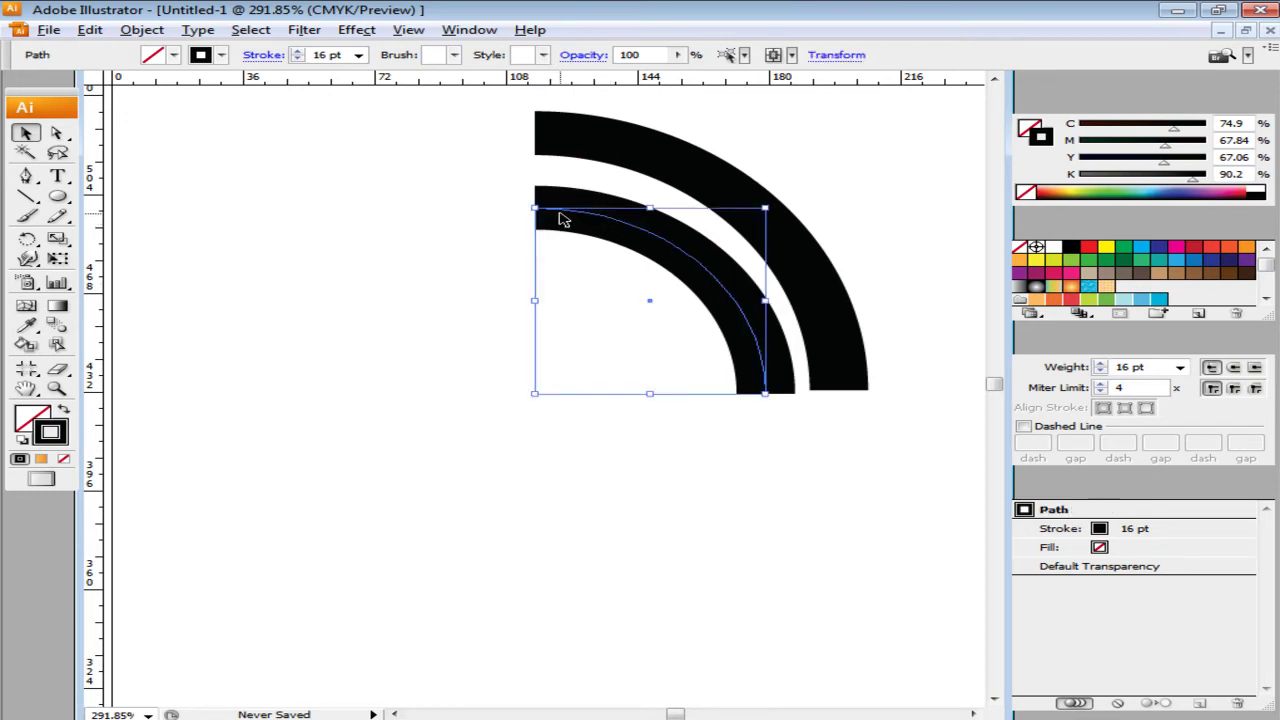
Nudge the inner arc up and add an enlarged solid black dot below the arcs.
key(Up)
key(Up)
key(Up)
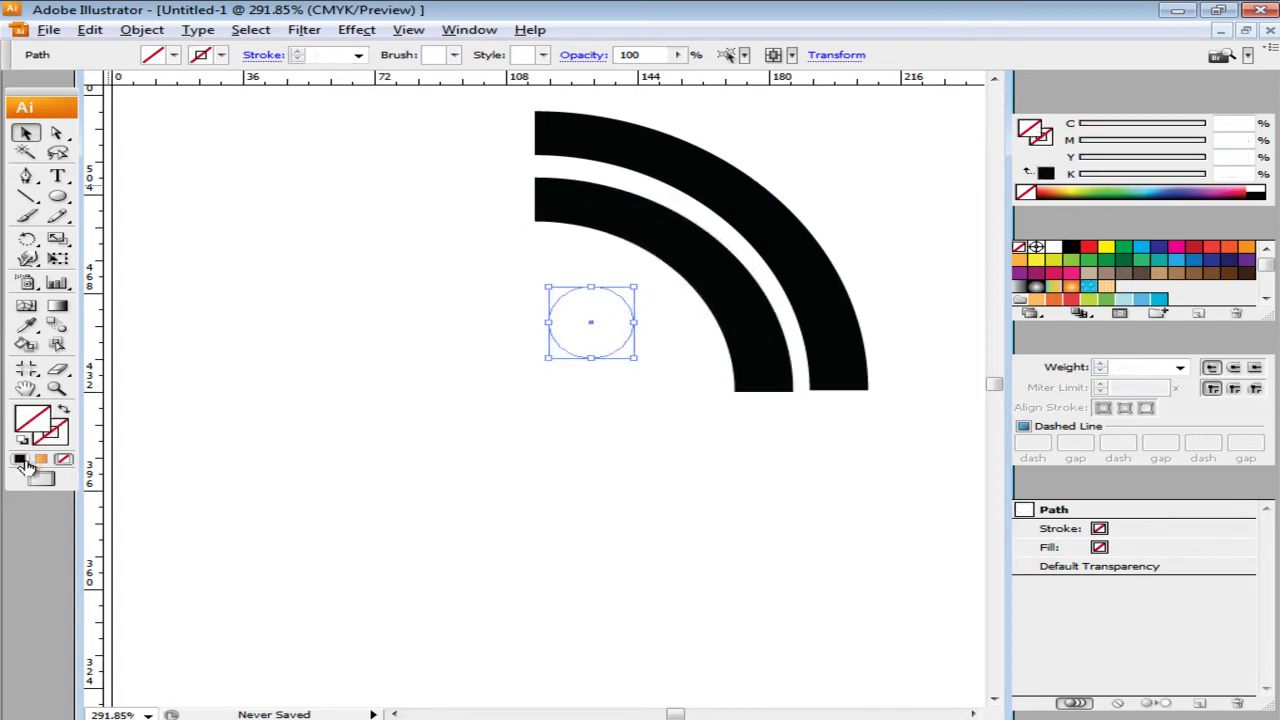
key(shift+x)
mouse_move(634, 357)
mouse_down()
mouse_move(660, 380)
mouse_move(615, 370)
mouse_up()
click(669, 434)
key(ctrl+1)
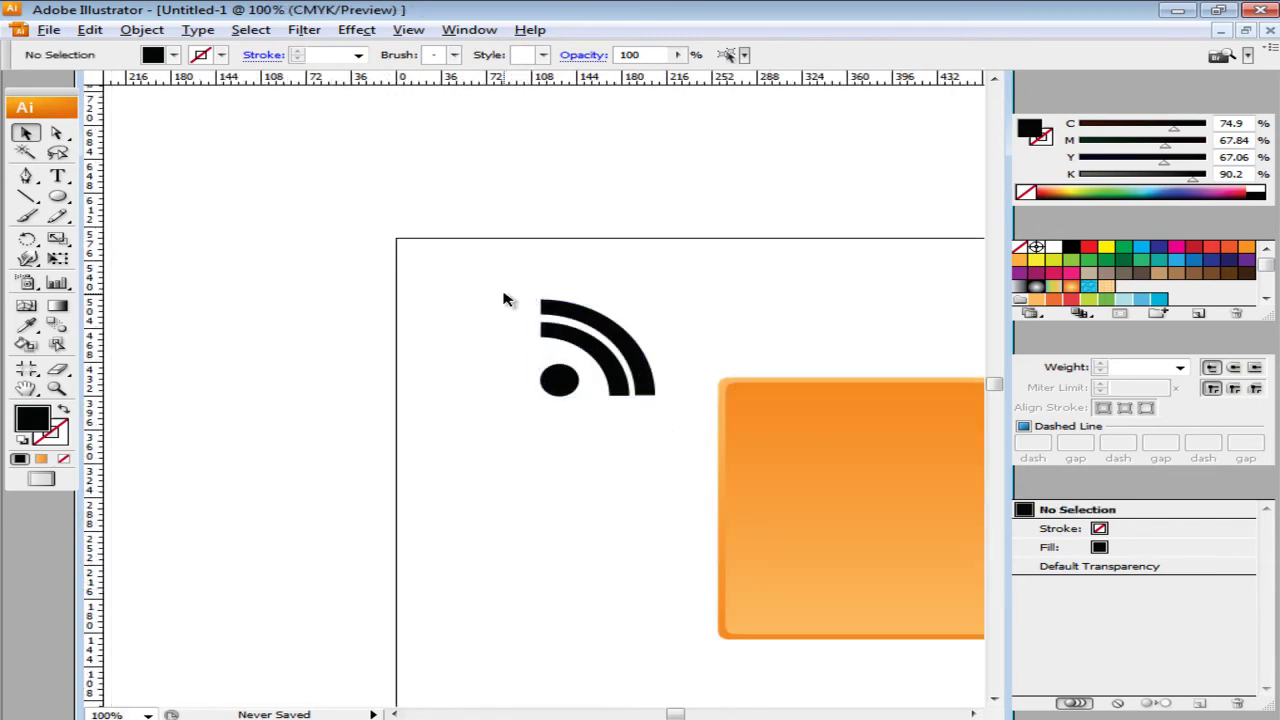
drag(508, 298, 646, 420)
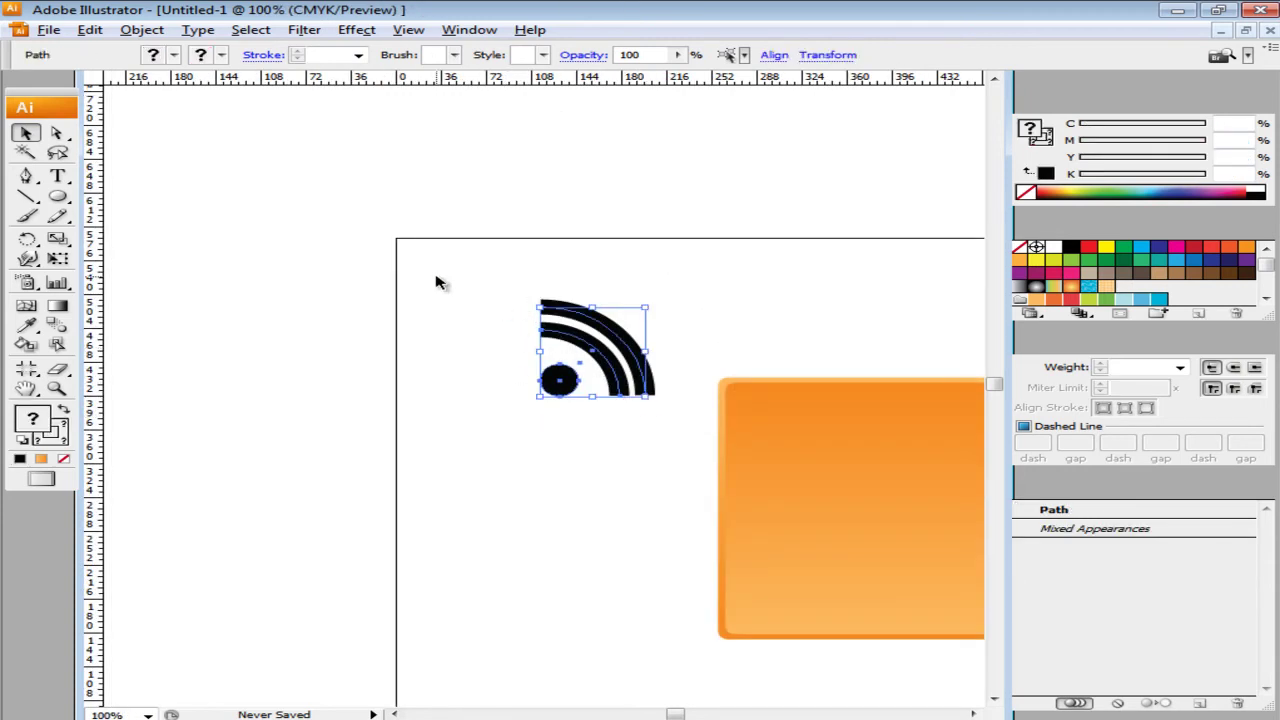
Expand the arcs and dot with Fill and Stroke, then group them as one object.
click(142, 30)
click(228, 234)
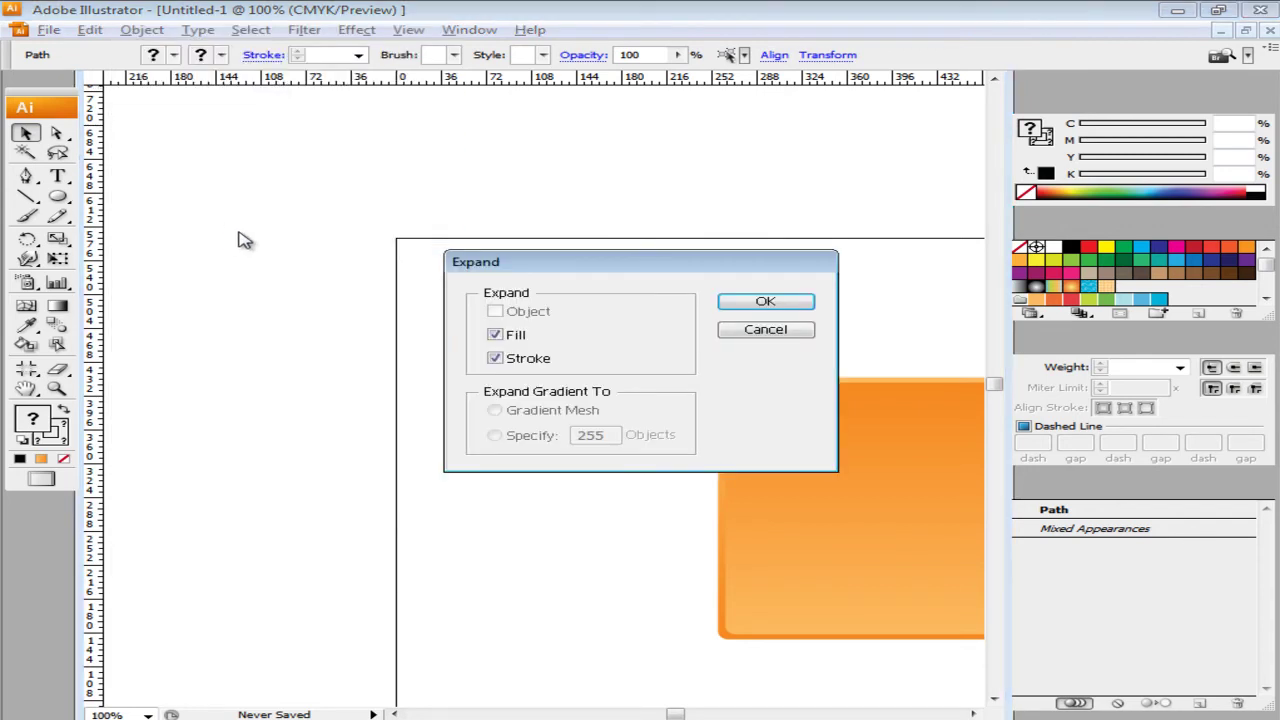
key(Return)
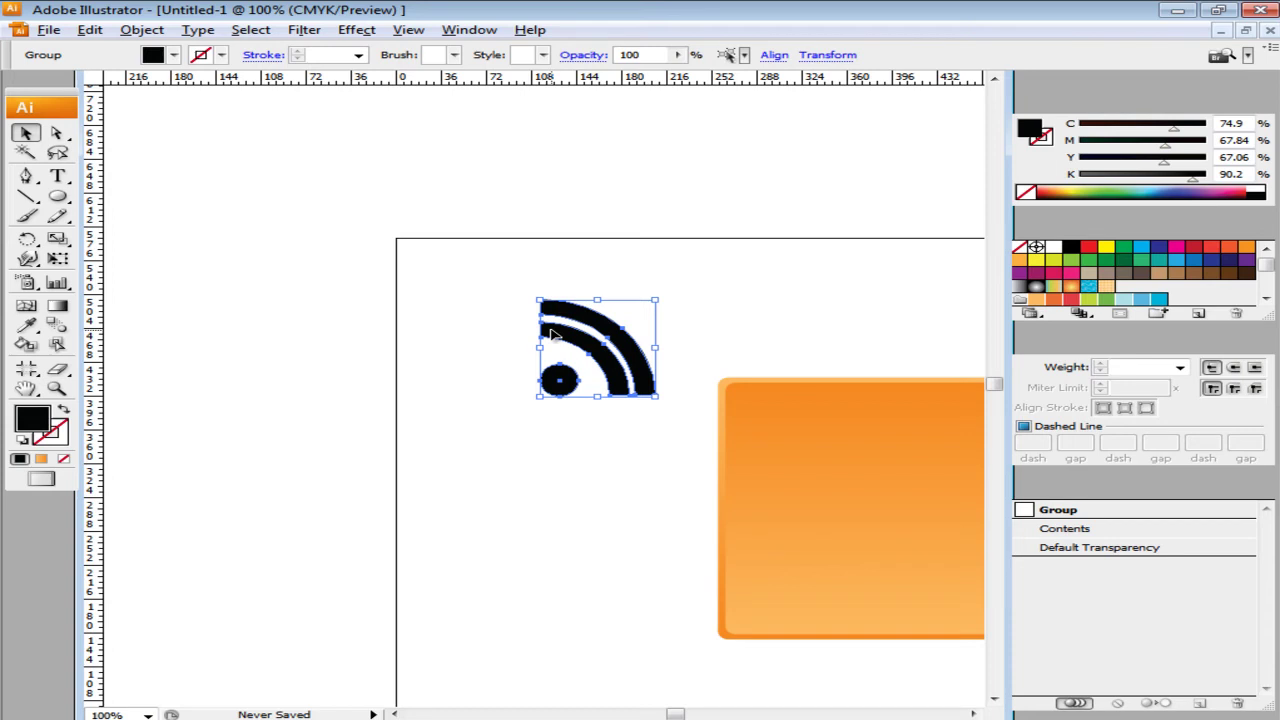
right_click(551, 334)
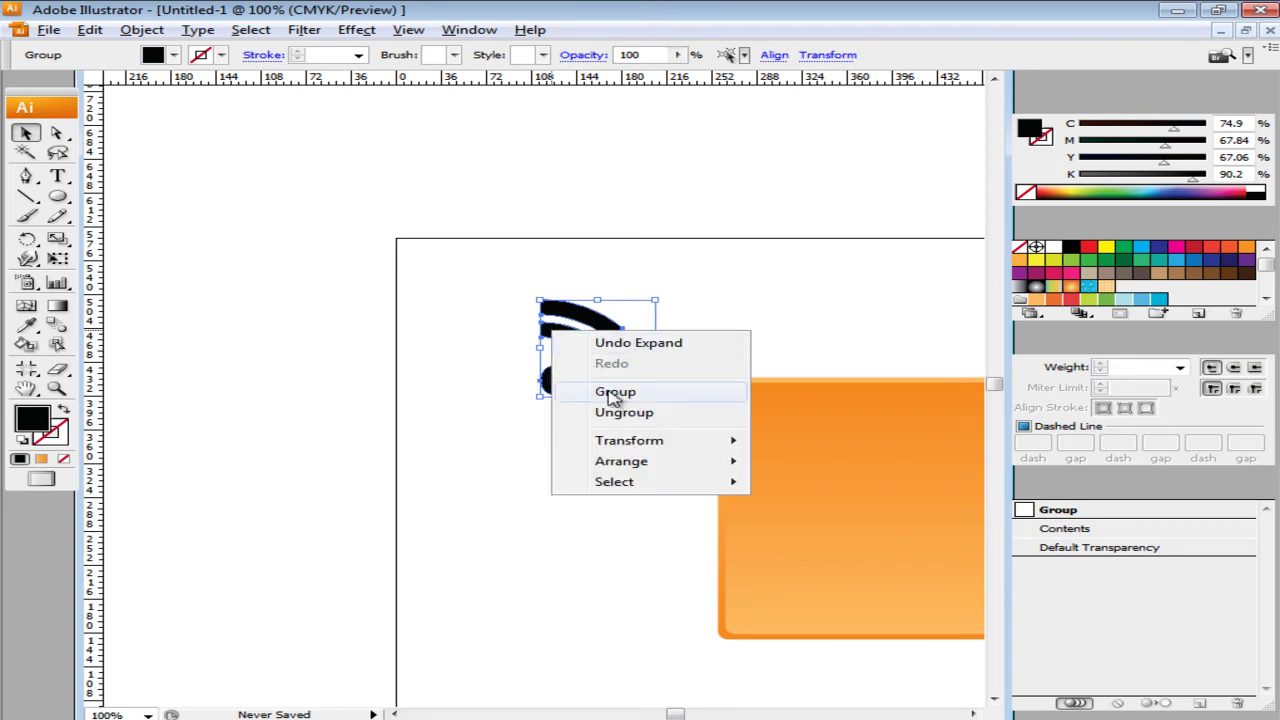
click(614, 392)
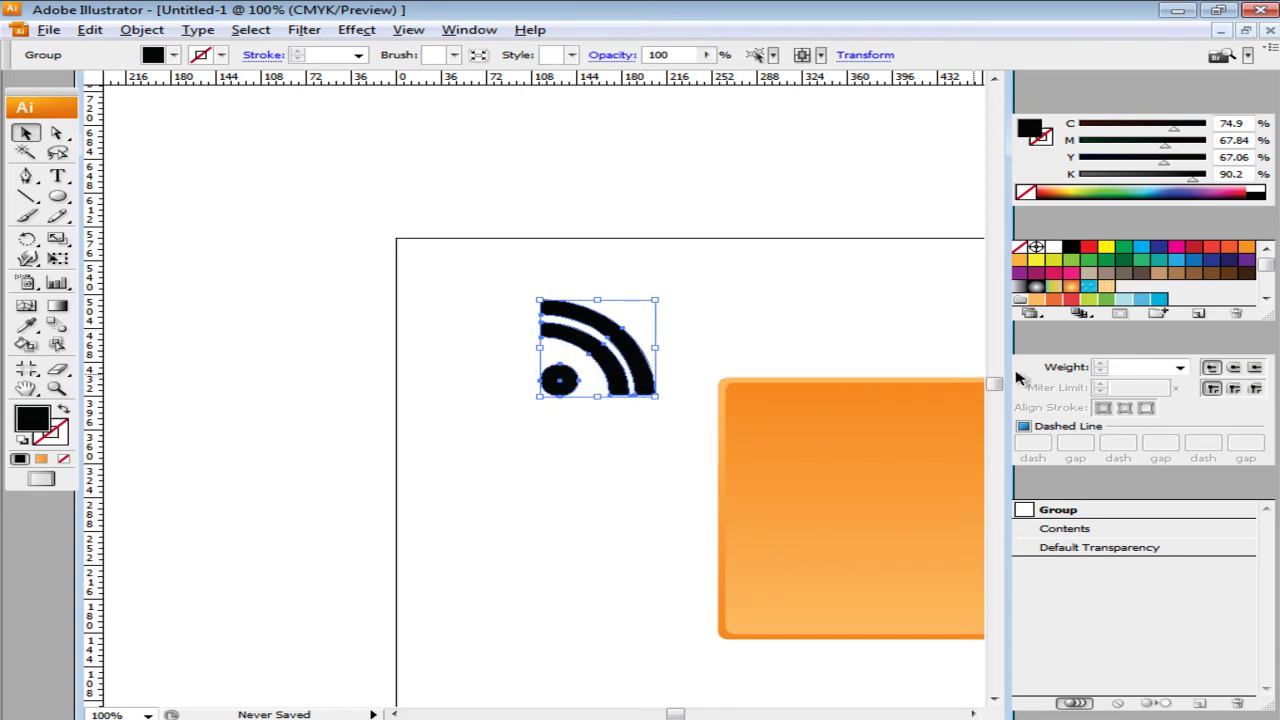
Give the RSS group a white-to-grey CCCAC8 gradient and move it onto the orange square.
click(1180, 352)
click(1246, 458)
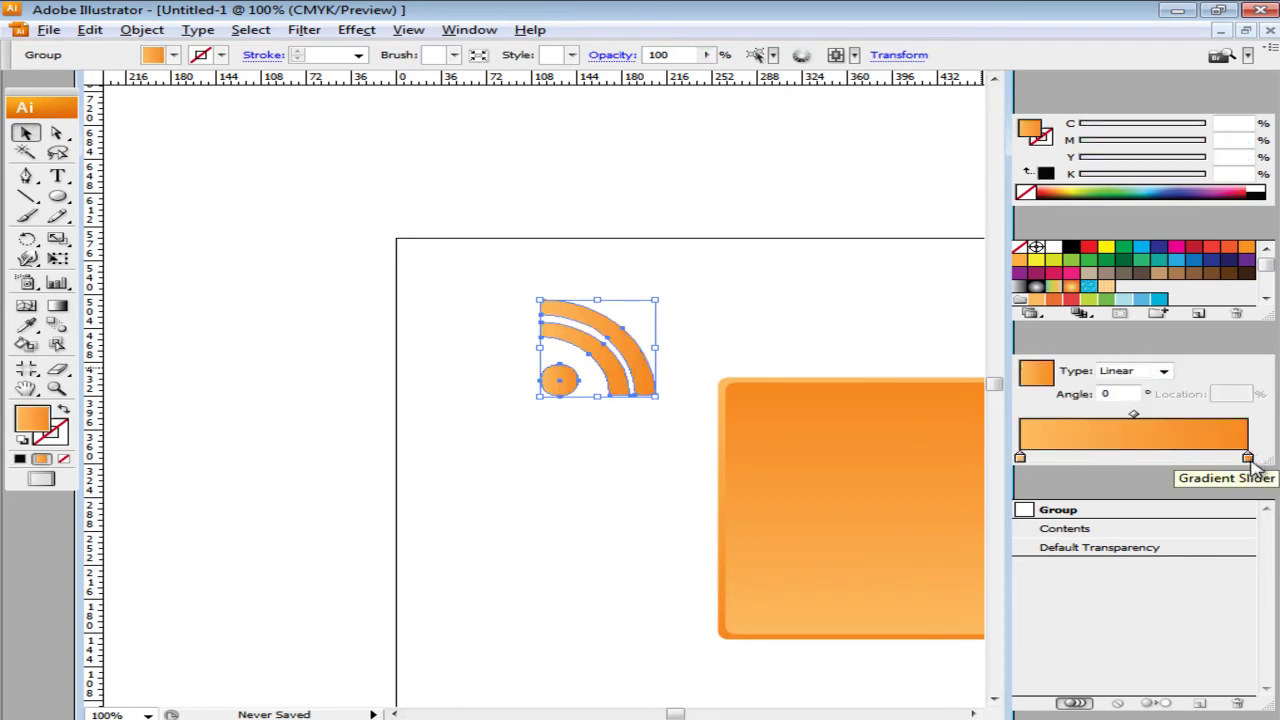
click(1248, 457)
click(1101, 394)
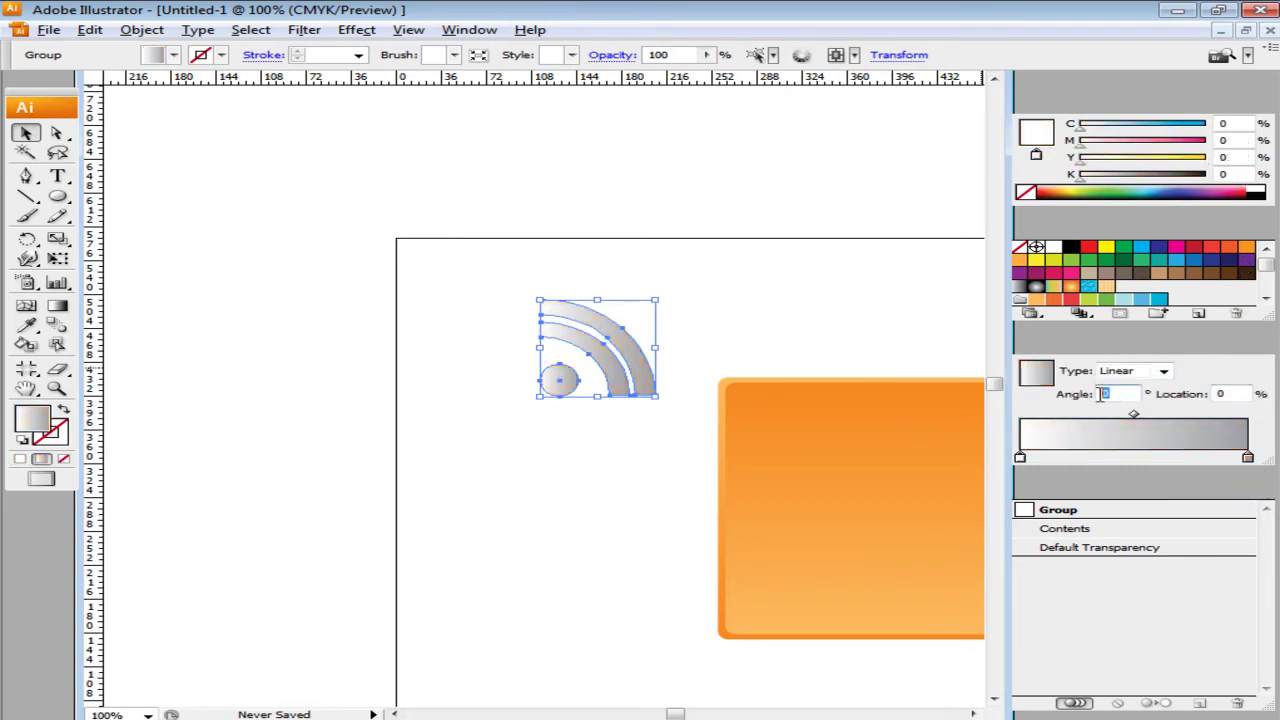
text(-90)
click(965, 344)
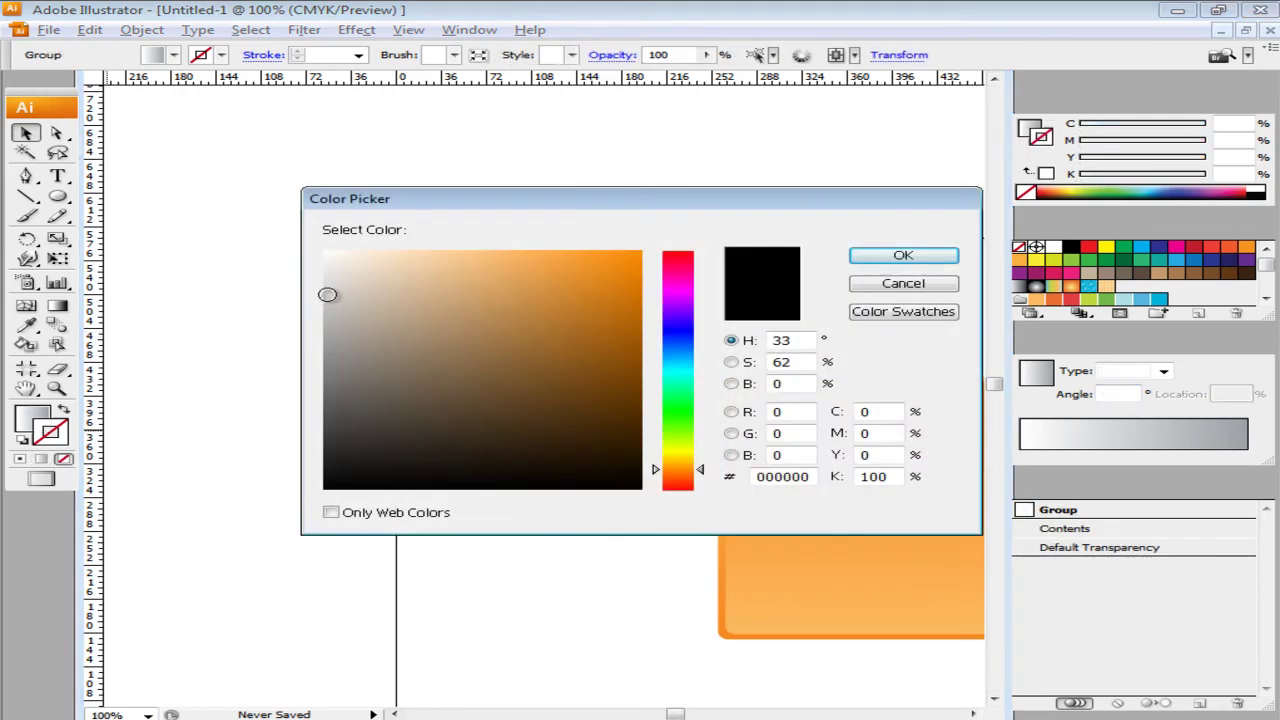
click(327, 294)
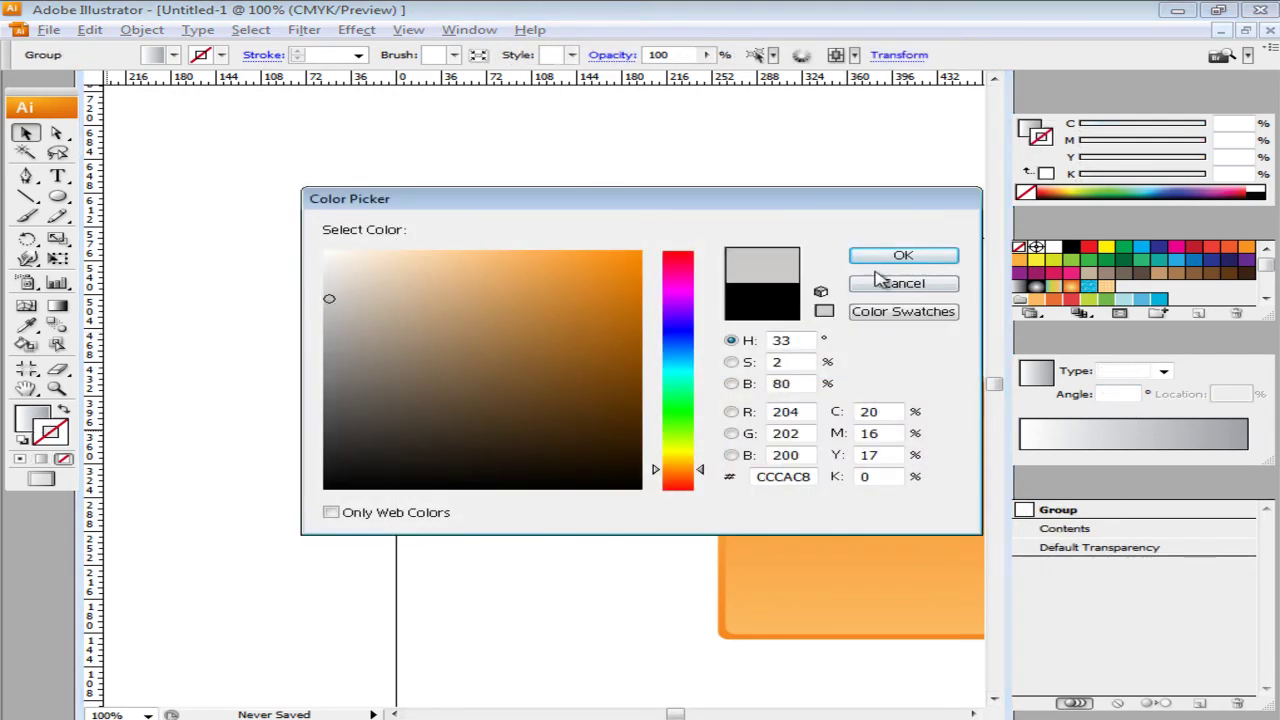
click(903, 256)
mouse_move(647, 371)
mouse_down()
mouse_move(866, 472)
mouse_move(810, 571)
mouse_up()
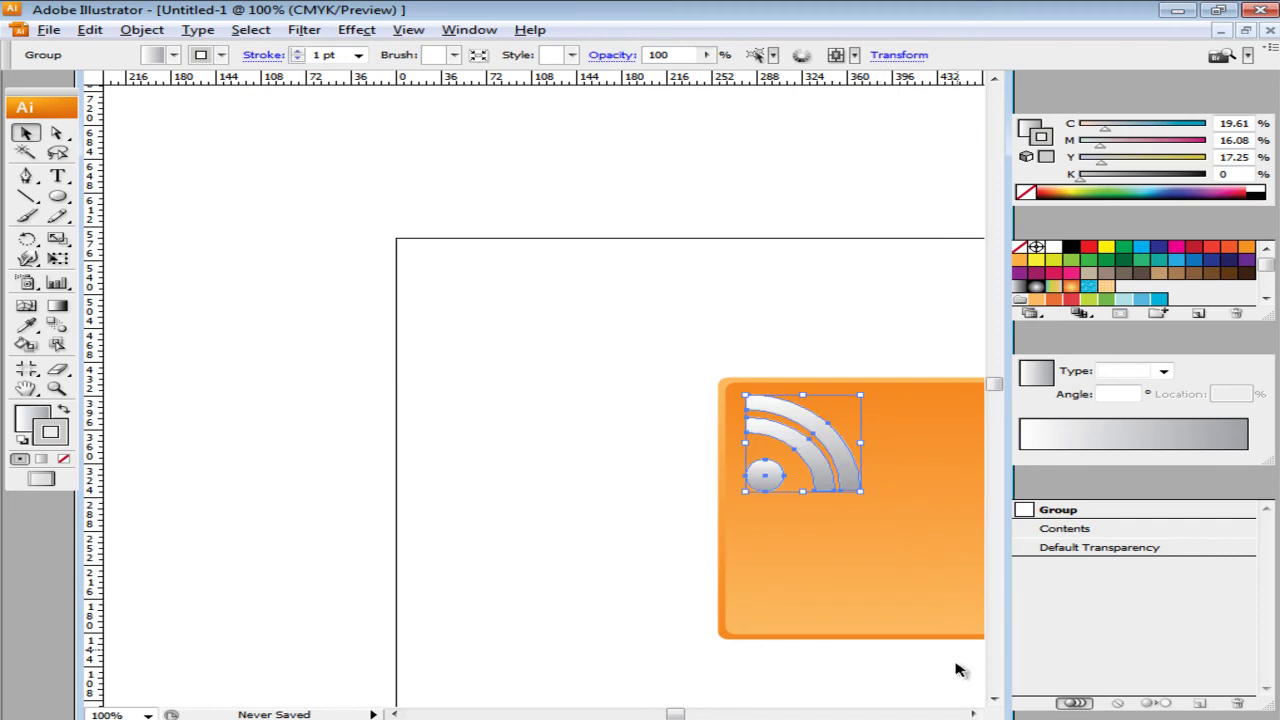
Paste a white copy of the orange square on top and draw a wide ellipse across its upper half.
click(886, 569)
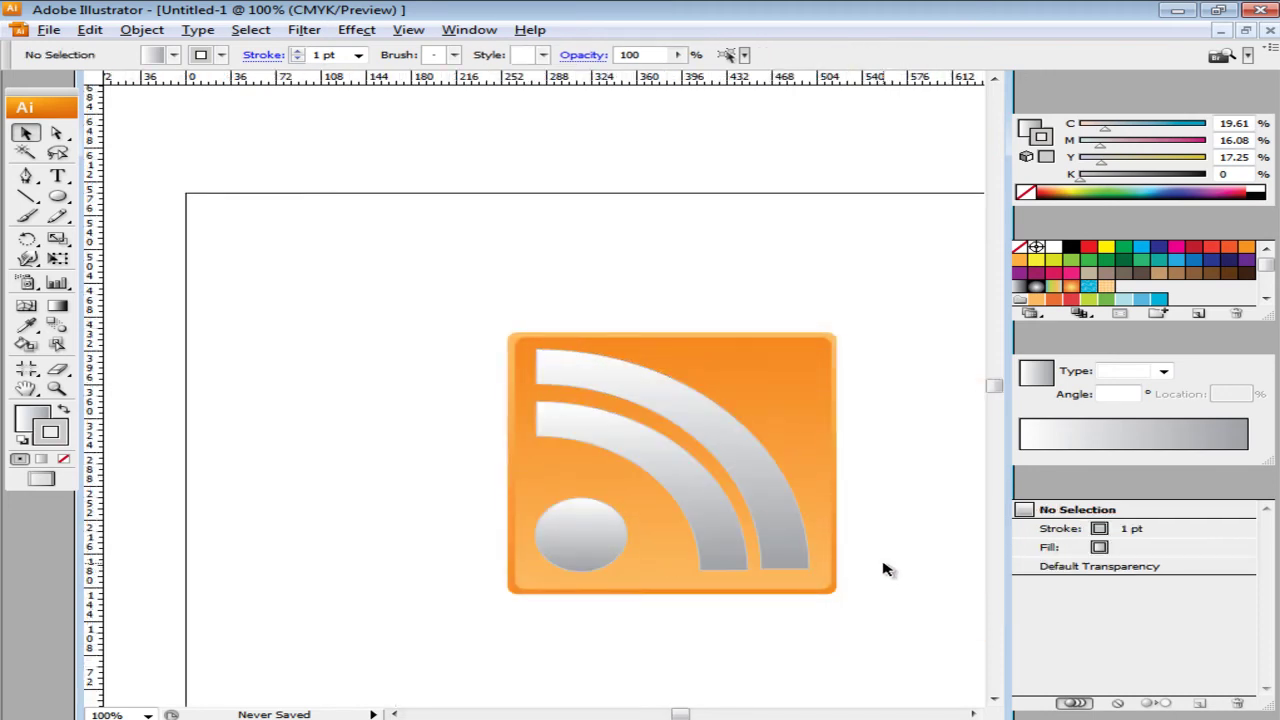
click(816, 478)
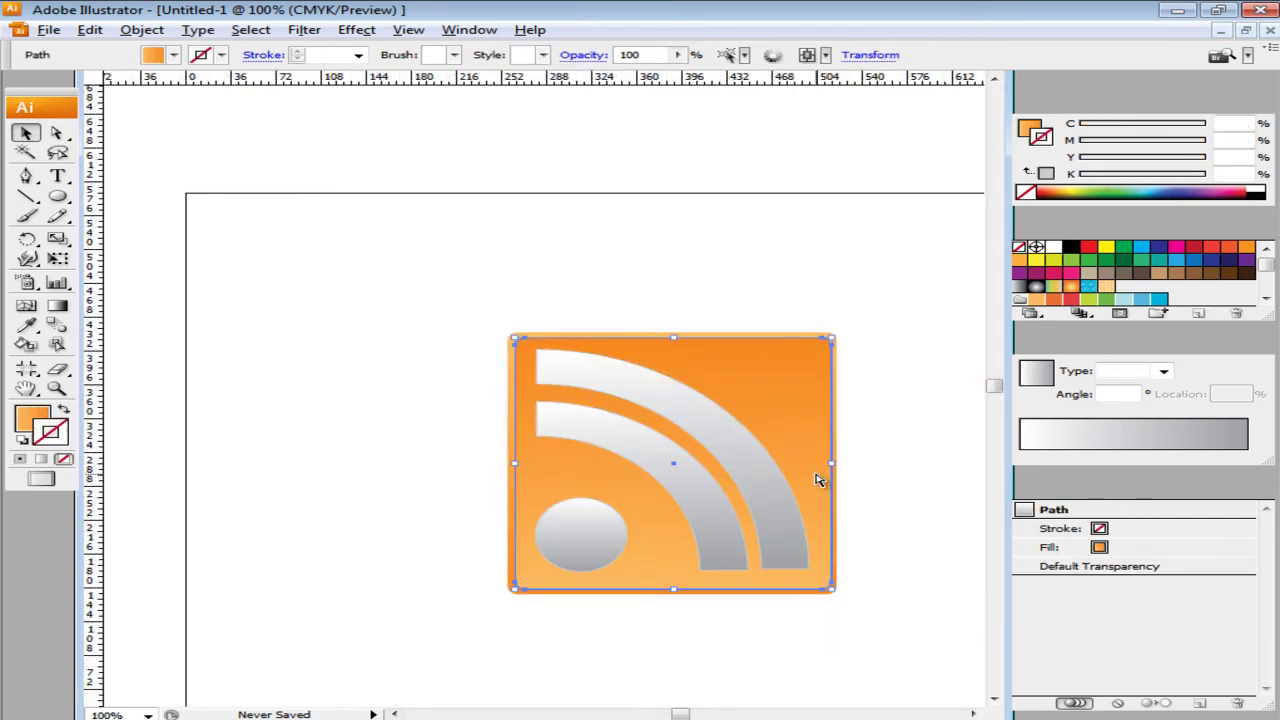
key(ctrl+c)
key(ctrl+v)
click(692, 470)
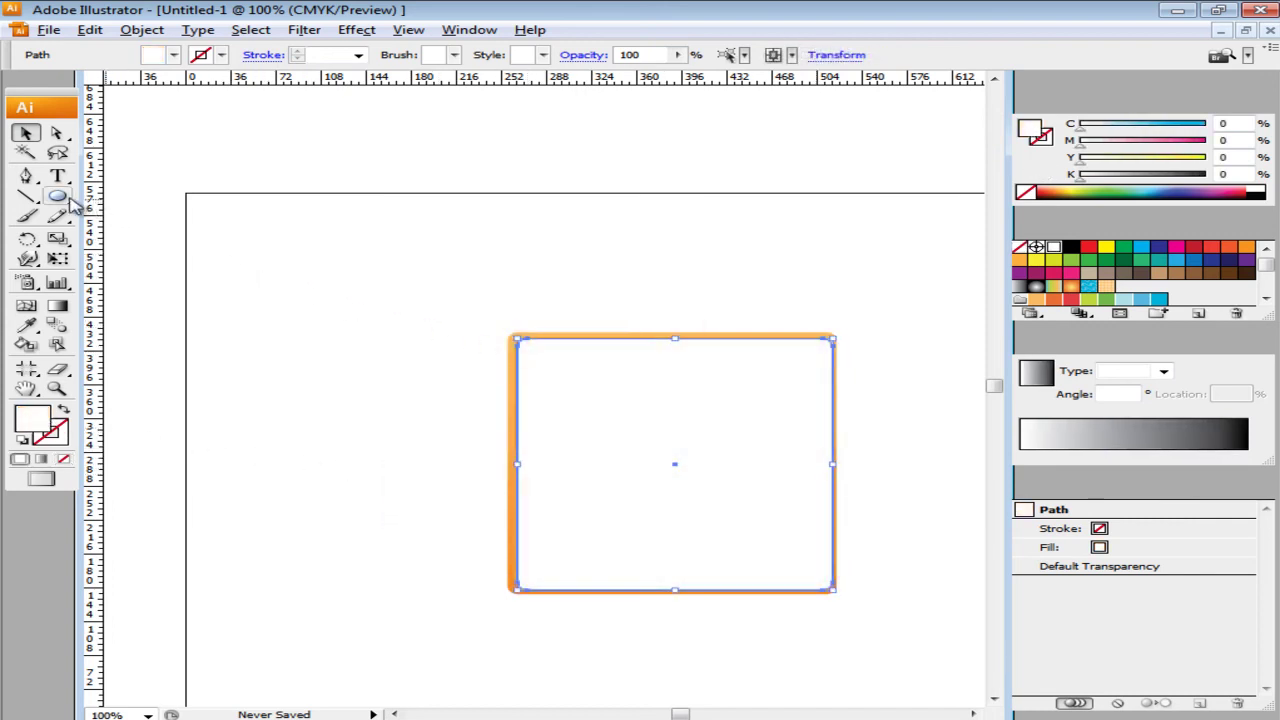
click(57, 197)
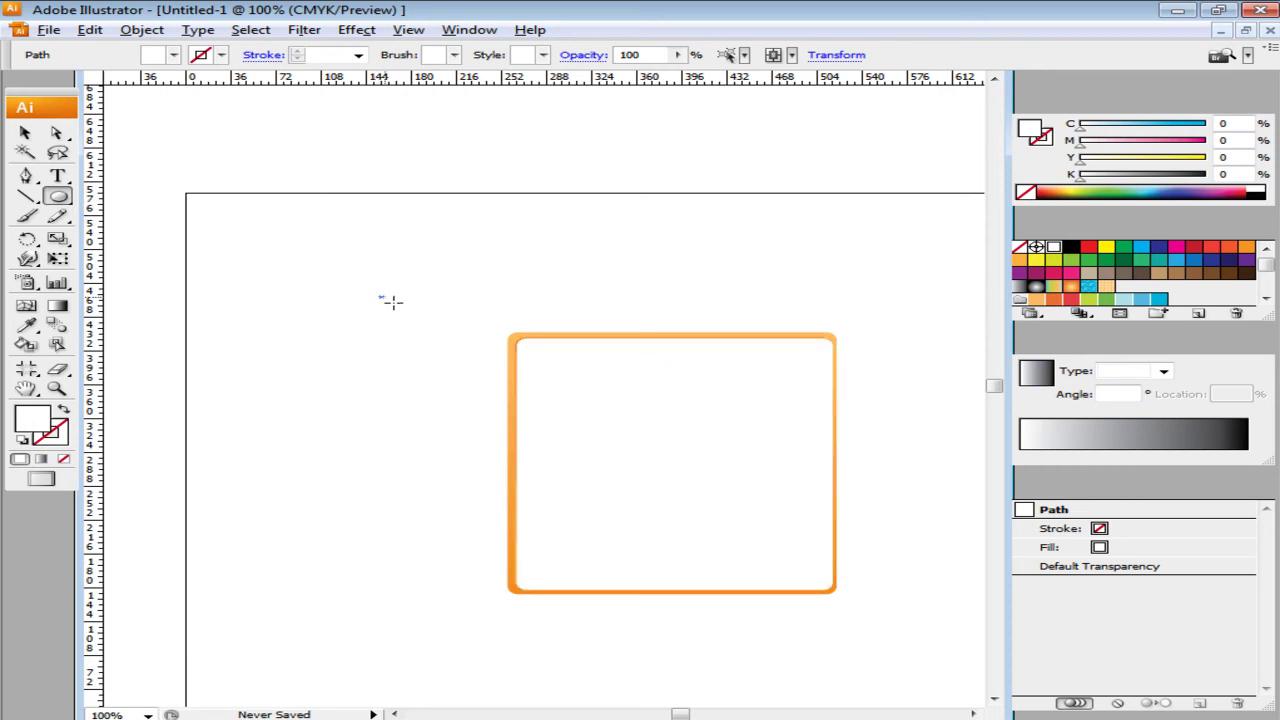
drag(380, 297, 950, 450)
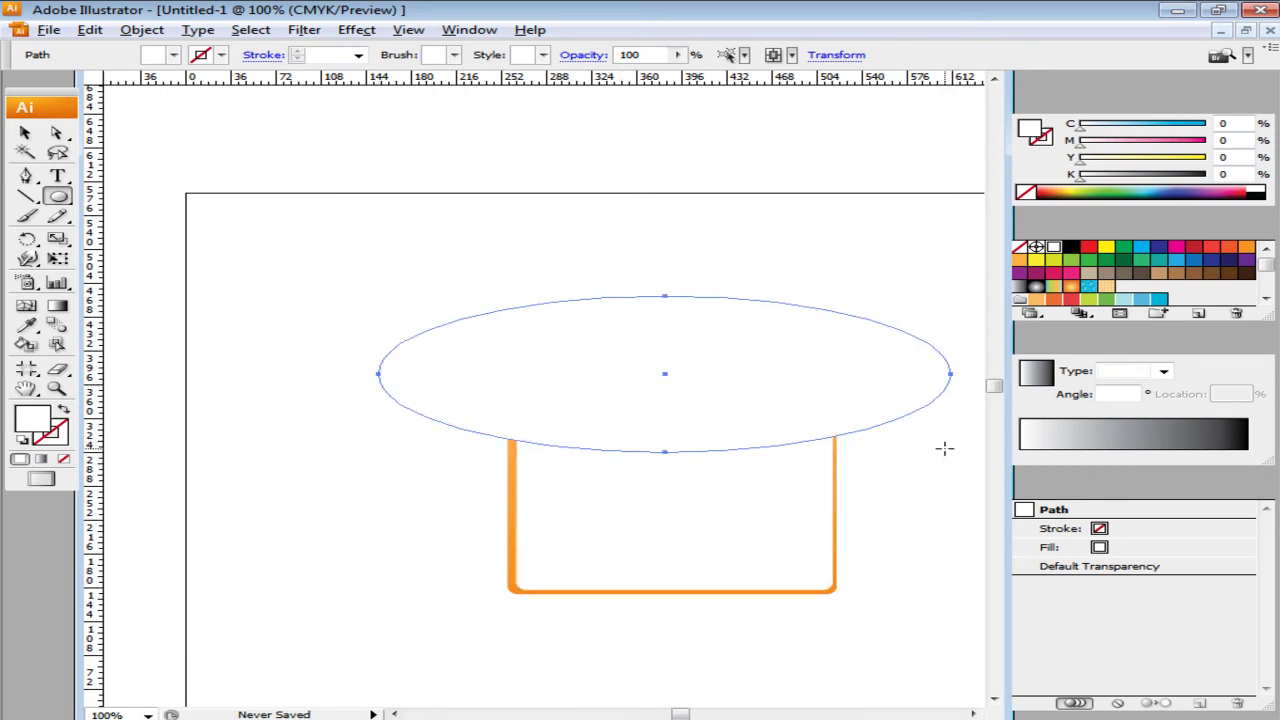
Intersect the white square with the ellipse, expand the result, and set it to 15% opacity.
key(v)
shift+click(806, 521)
key(ctrl+shift+F9)
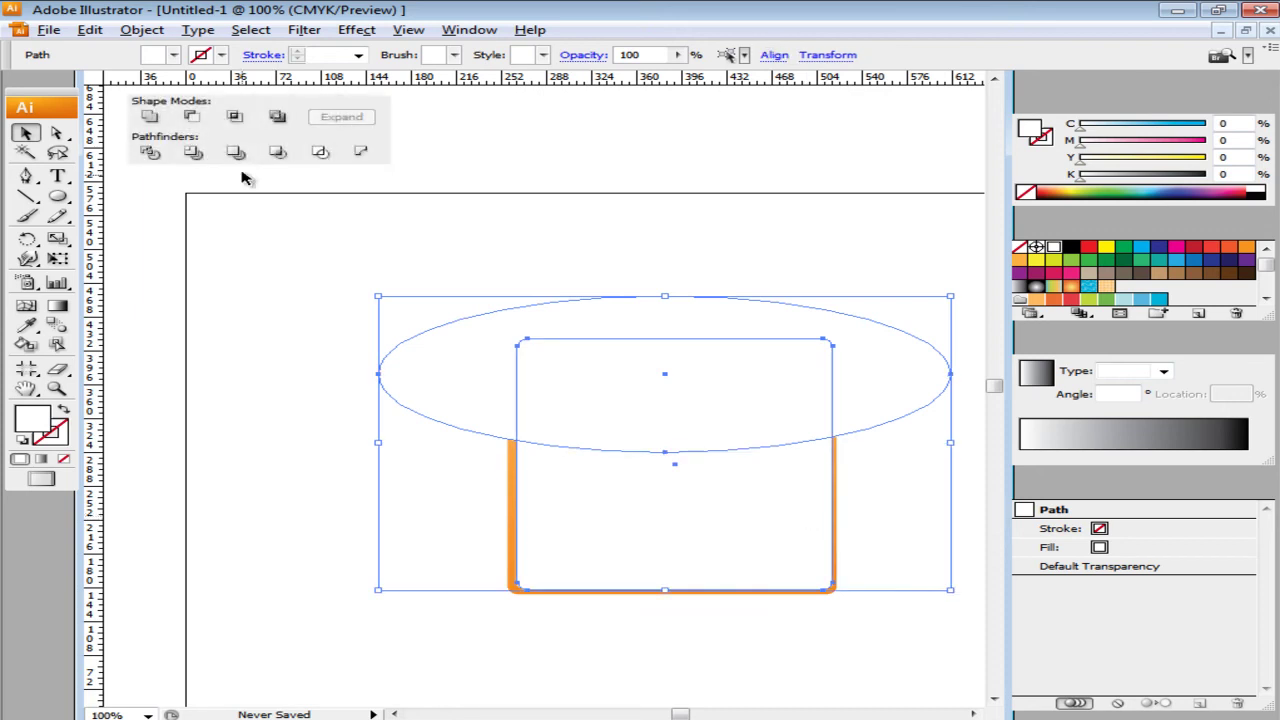
click(234, 117)
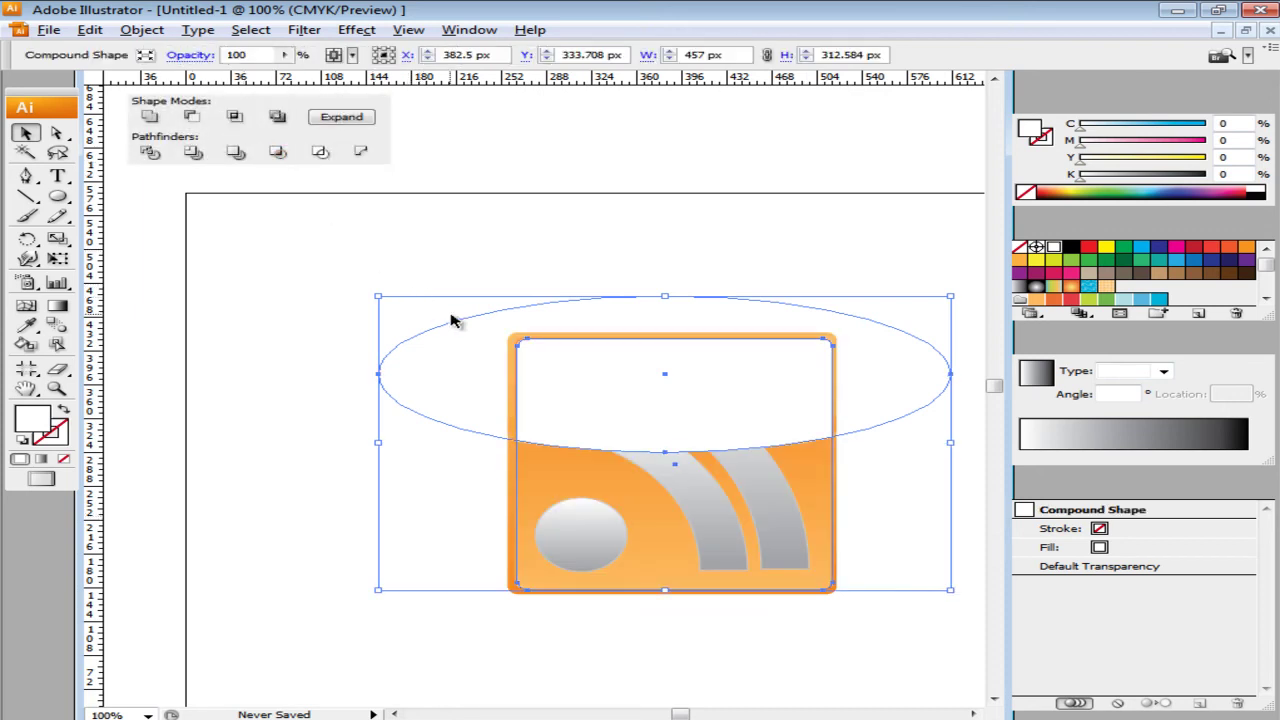
click(358, 118)
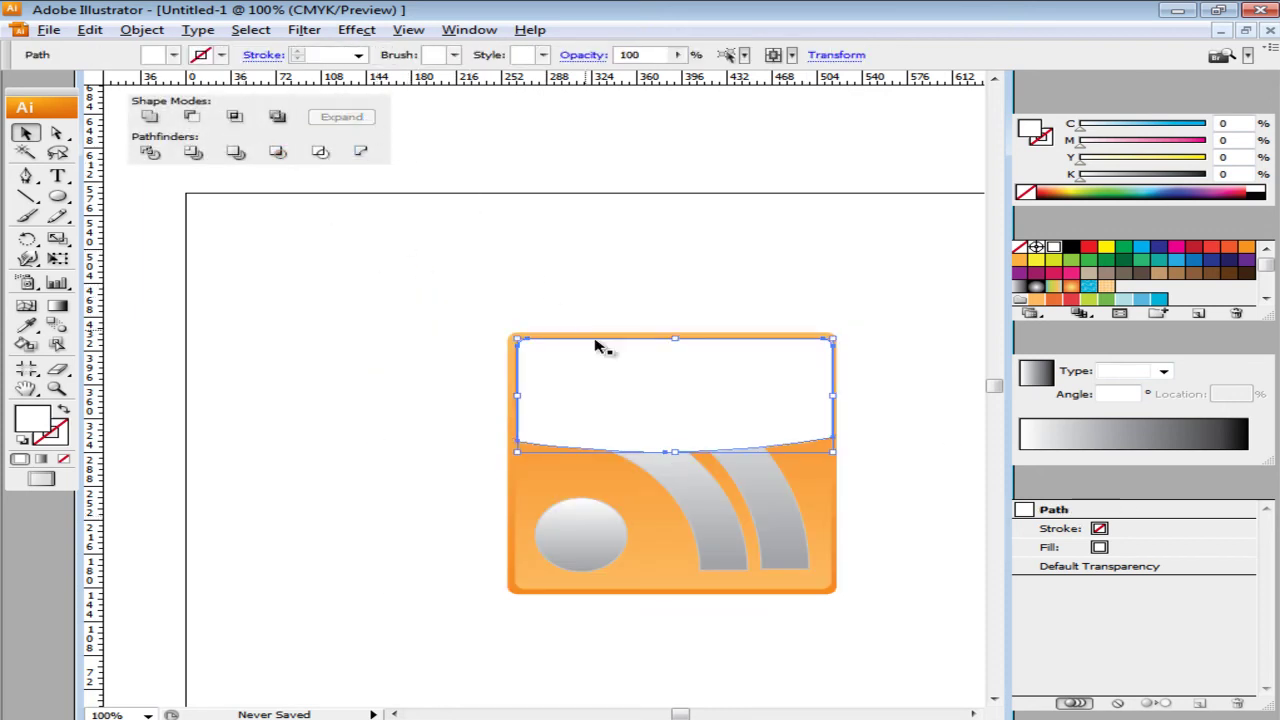
click(1088, 352)
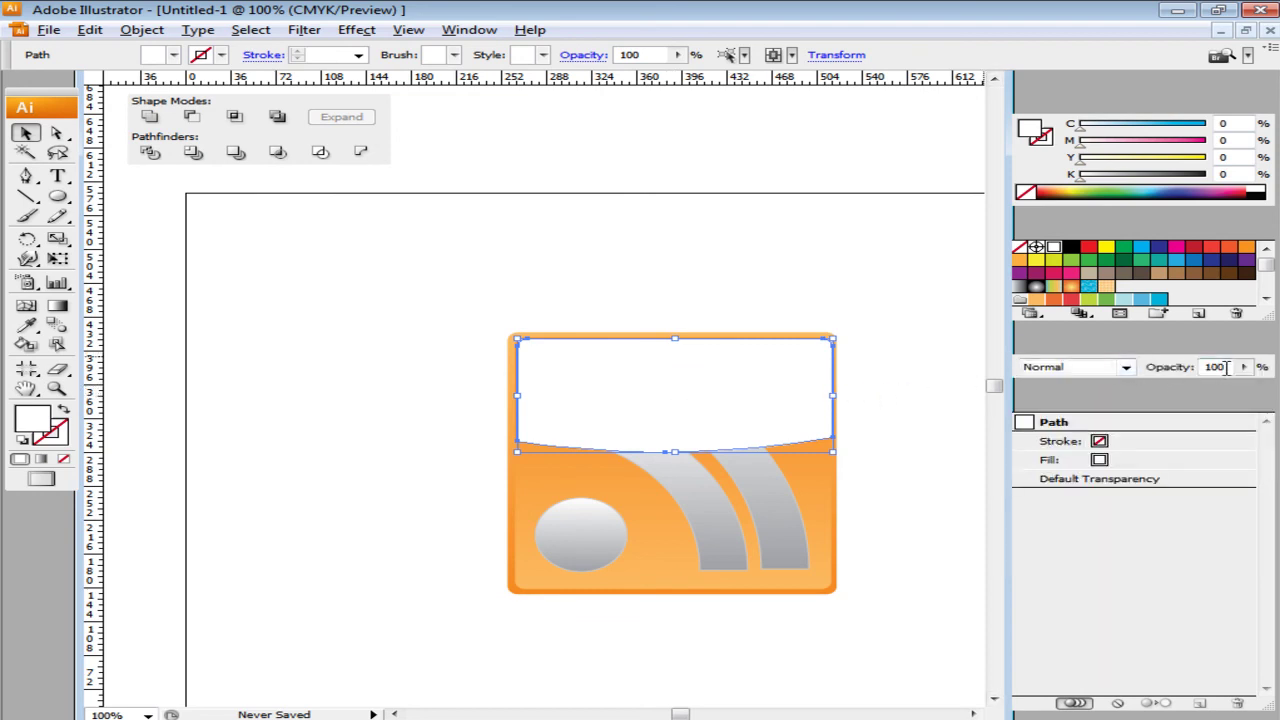
text(15)
click(957, 409)
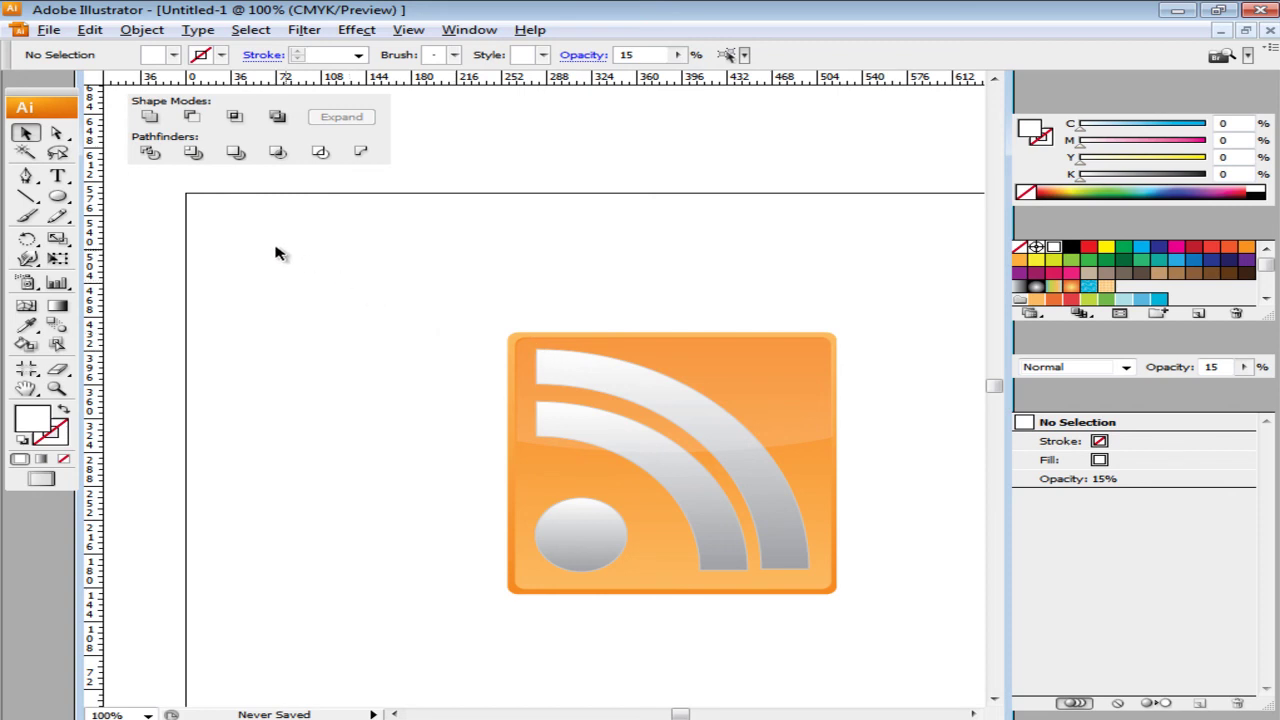
Add small translucent white sparkle circles at the icon's upper-right corner and zoom to 150%.
key(l)
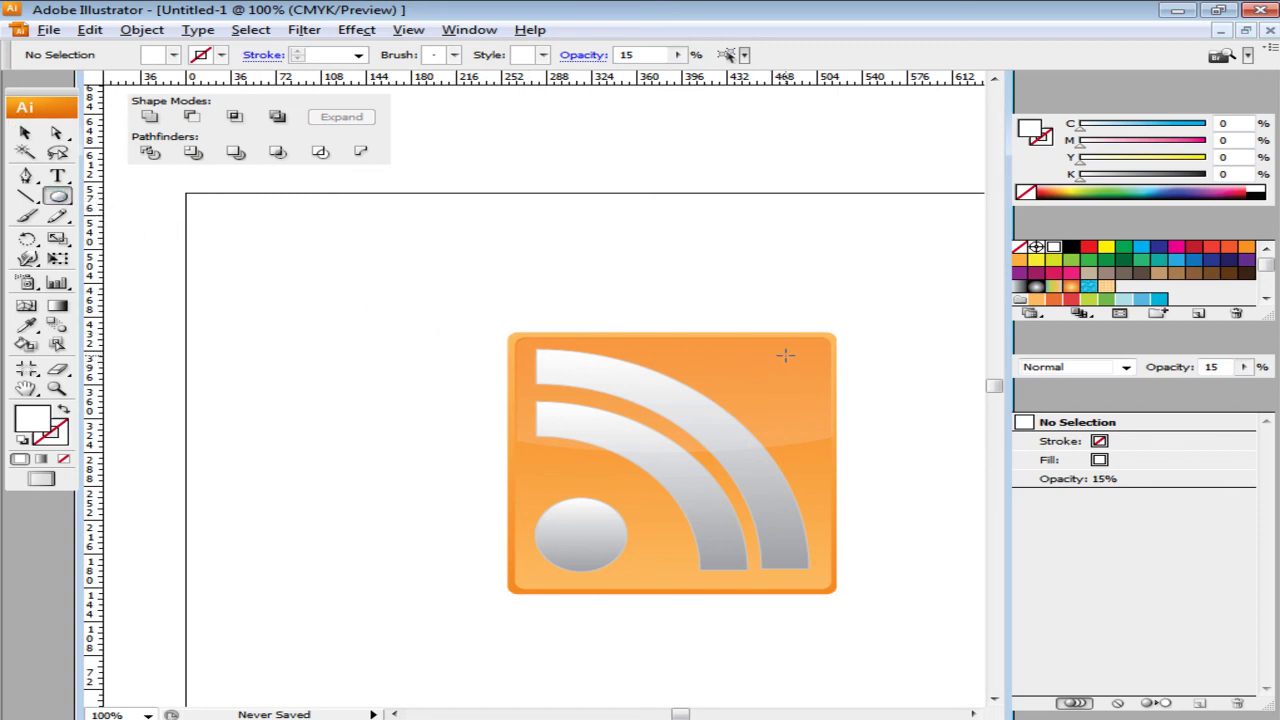
drag(785, 355, 805, 376)
key(z)
click(859, 600)
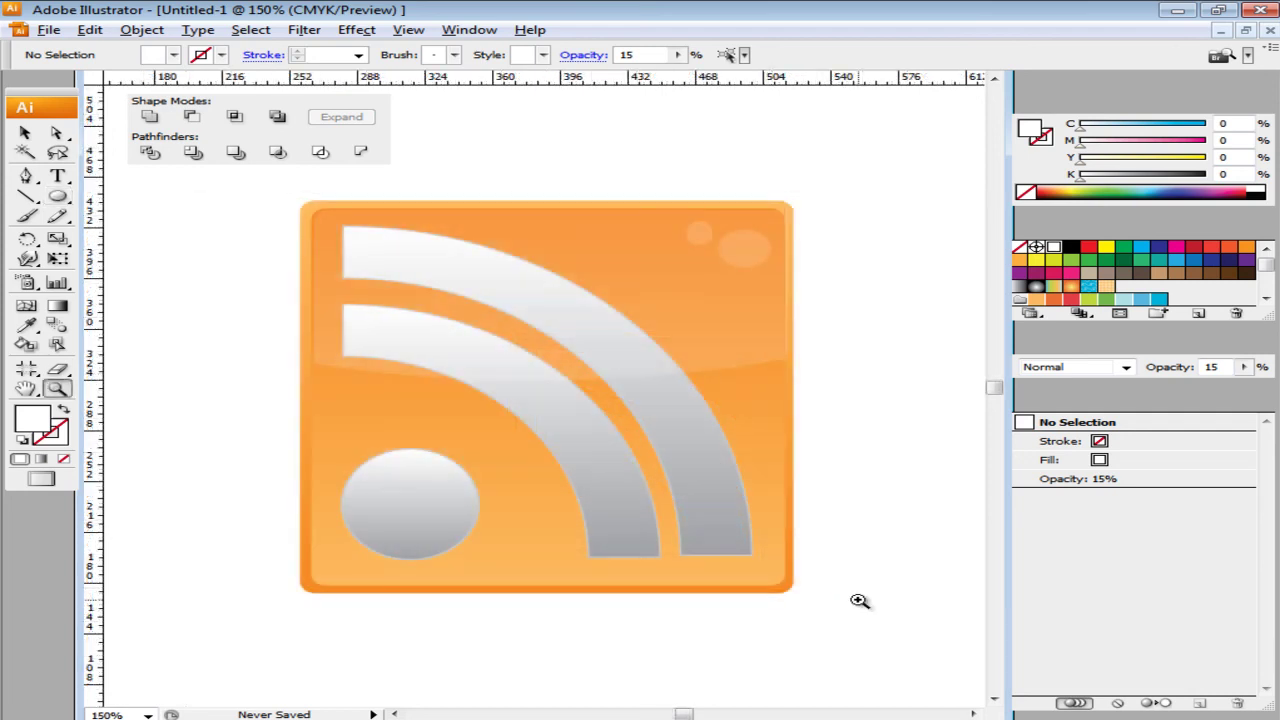